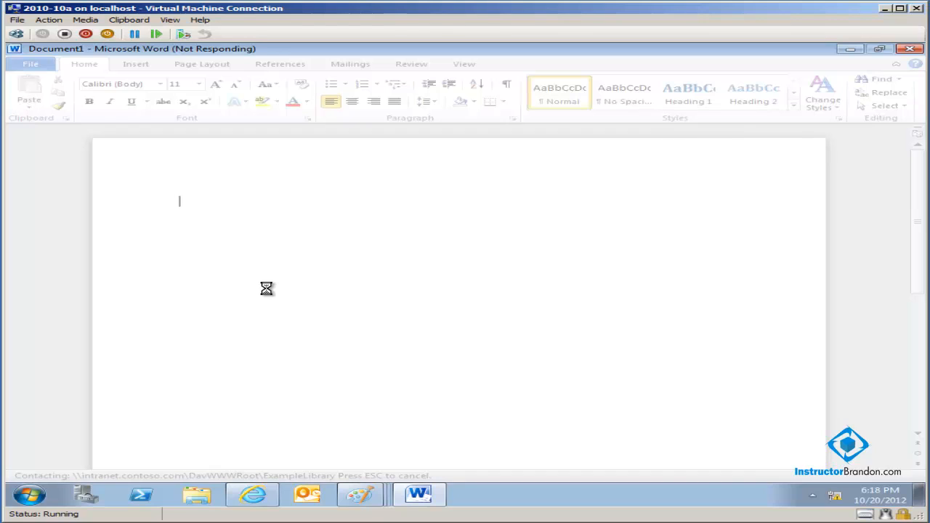
- Enter Administrator as the user name in the credentials prompt for intranet.contoso.com
{"action": "type", "text": "T"}
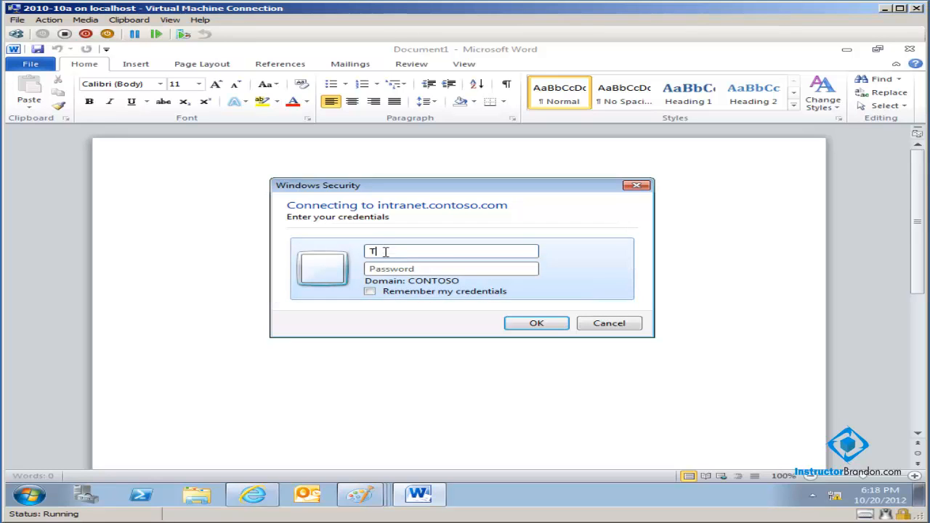
{"action": "left_click_drag", "start_coordinate": [384, 251], "coordinate": [292, 253]}
{"action": "key", "text": "BackSpace"}
{"action": "type", "text": "Administrator"}
{"action": "key", "text": "Tab"}
- Enter the account password and submit the credentials for intranet.contoso.com
{"action": "type", "text": "P"}
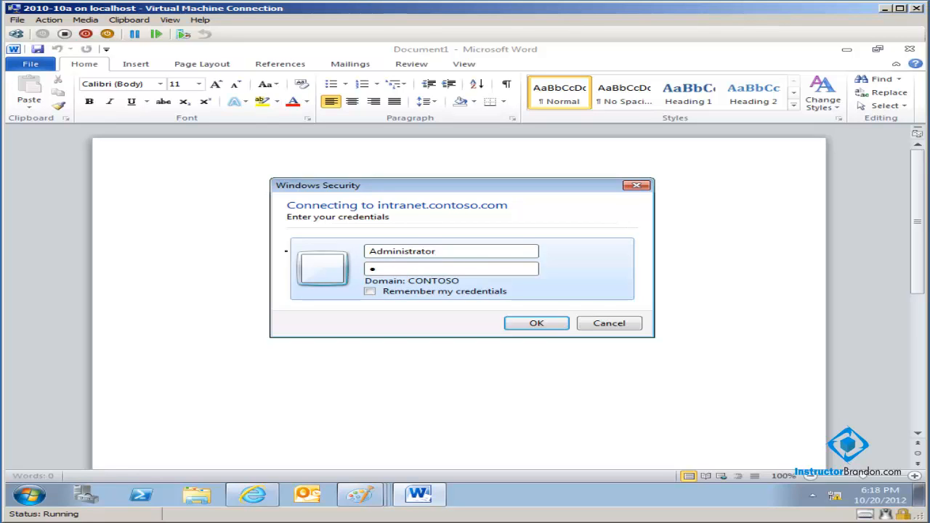
{"action": "key", "text": "BackSpace"}
{"action": "type", "text": "Pa$$"}
{"action": "key", "text": "BackSpace"}
{"action": "key", "text": "BackSpace"}
{"action": "key", "text": "BackSpace"}
{"action": "key", "text": "BackSpace"}
{"action": "type", "text": "Pa$$w0rd11"}
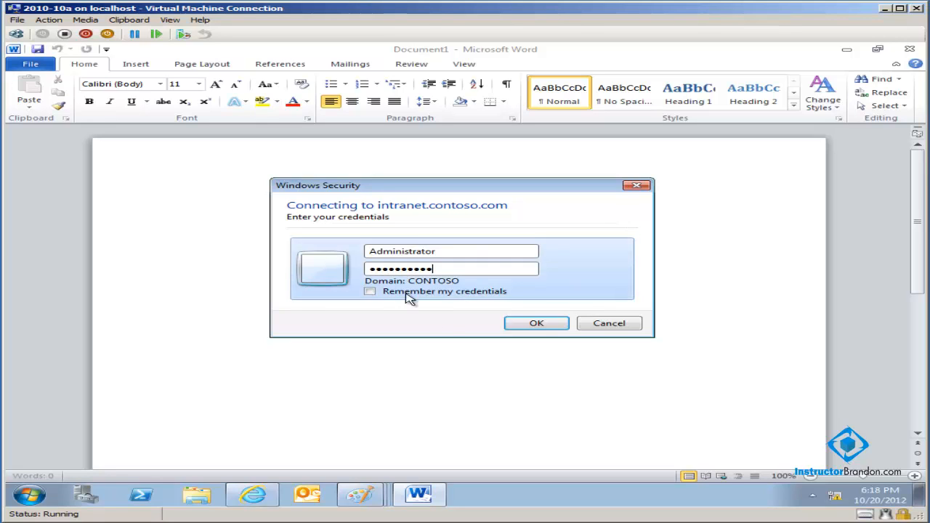
{"action": "left_click", "coordinate": [558, 325]}
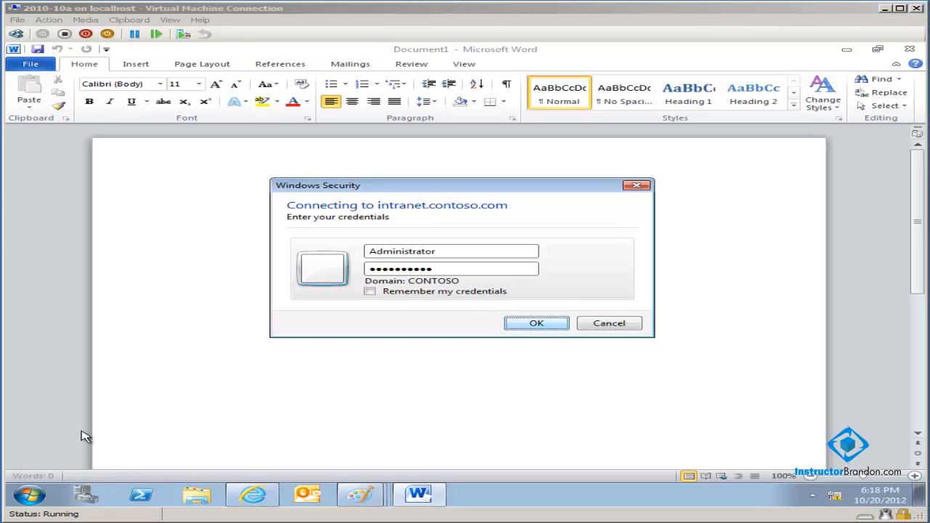
{"action": "left_click", "coordinate": [521, 323]}
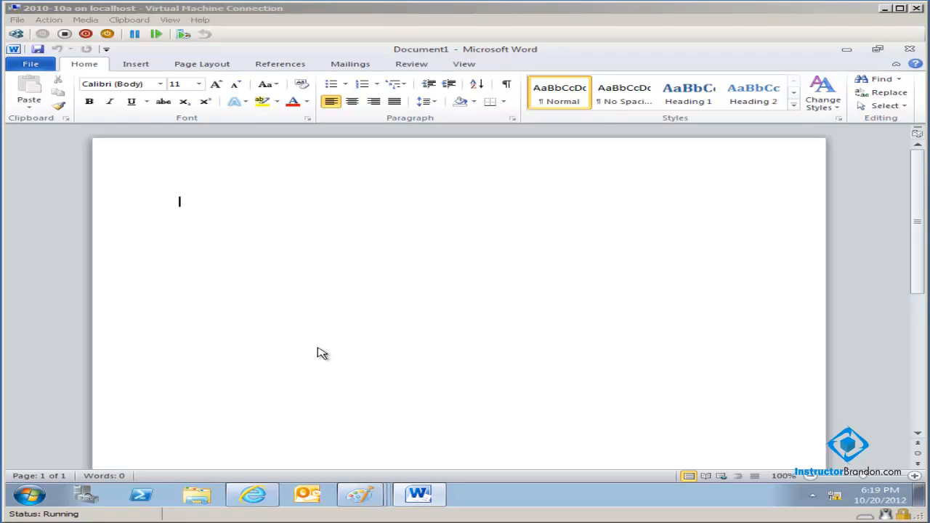
- Write "This was a second document that I created, but I launched this from a browser." in the blank document
{"action": "left_click", "coordinate": [194, 233]}
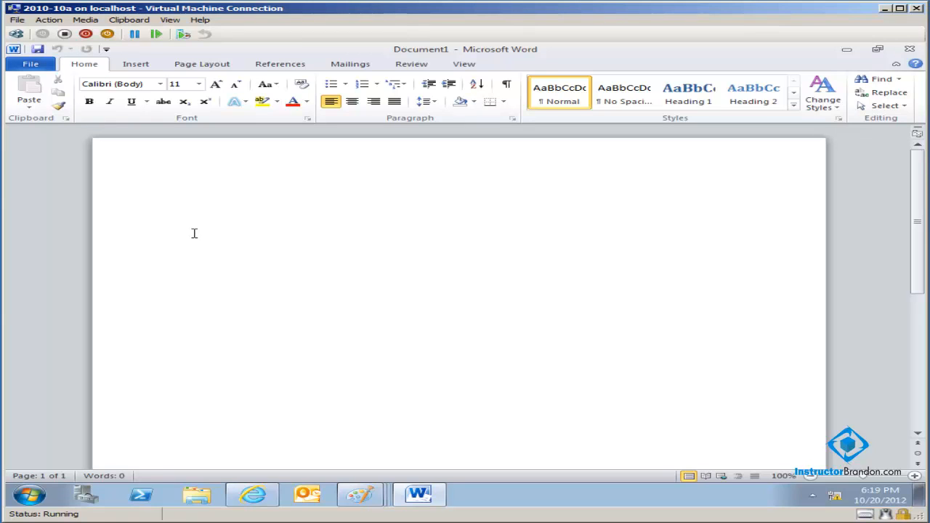
{"action": "type", "text": "This was a"}
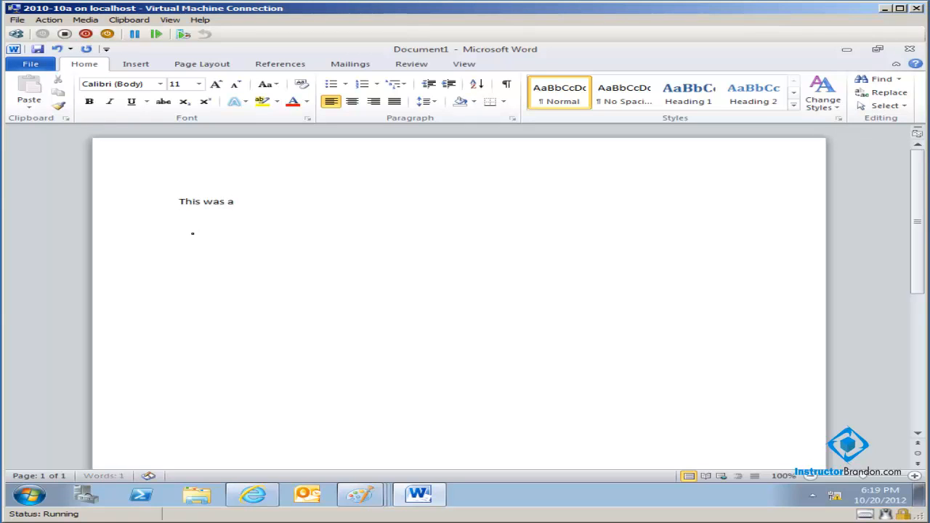
{"action": "type", "text": " second document"}
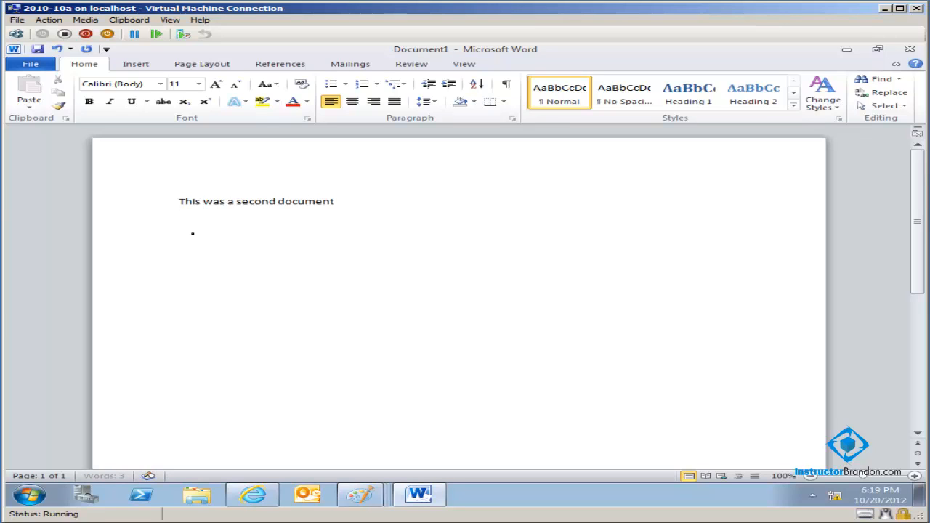
{"action": "type", "text": " that I created, but I c"}
{"action": "key", "text": "BackSpace"}
{"action": "type", "text": "lu"}
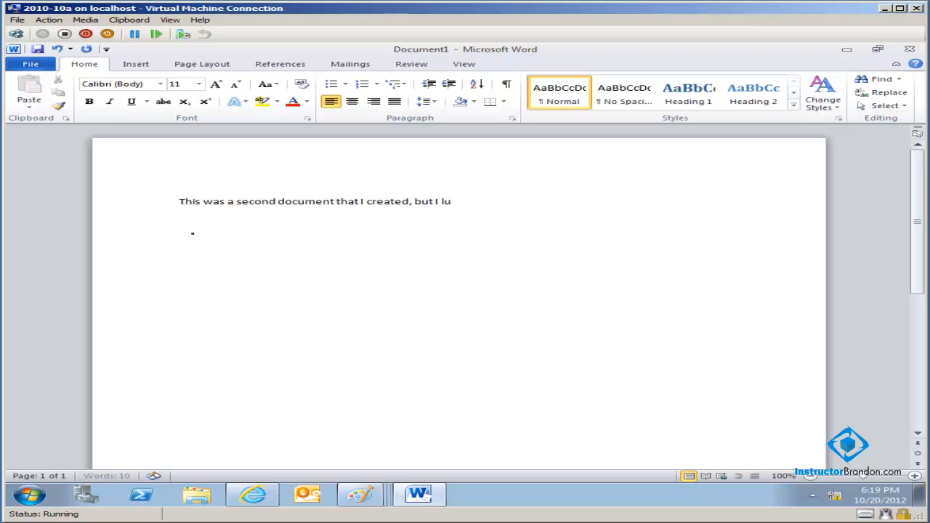
{"action": "key", "text": "BackSpace"}
{"action": "type", "text": "aunched this from a broswe"}
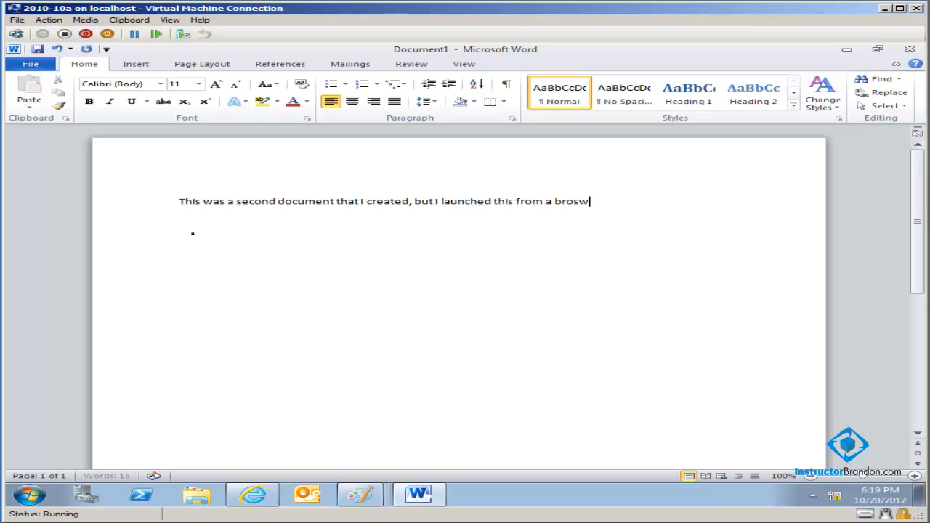
{"action": "key", "text": "BackSpace"}
{"action": "key", "text": "BackSpace"}
{"action": "key", "text": "BackSpace"}
{"action": "type", "text": "wser."}
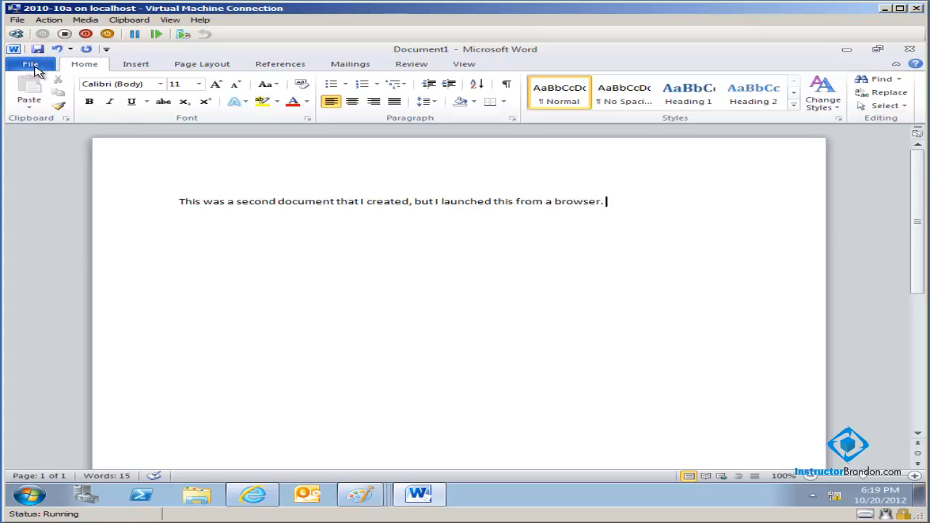
- Review the options for saving the document to SharePoint, return to the text and start saving the document
{"action": "left_click", "coordinate": [33, 66]}
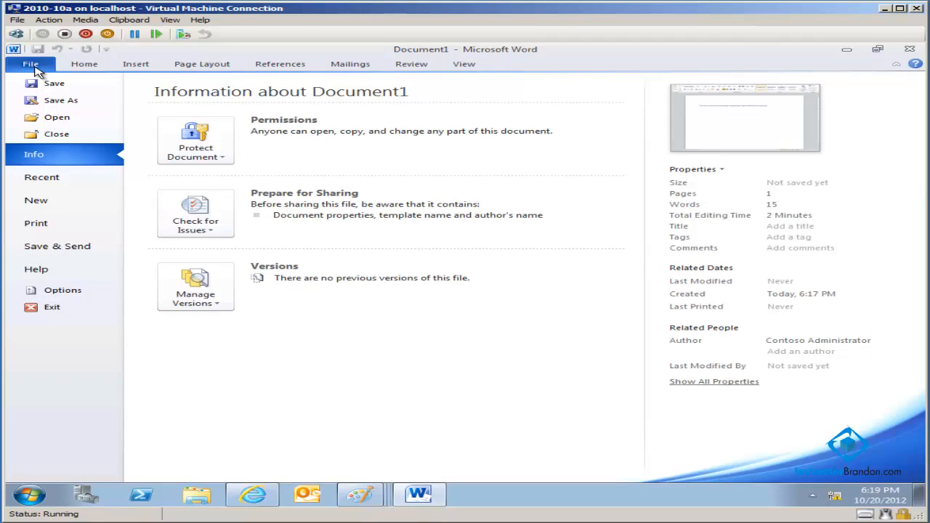
{"action": "left_click", "coordinate": [73, 259]}
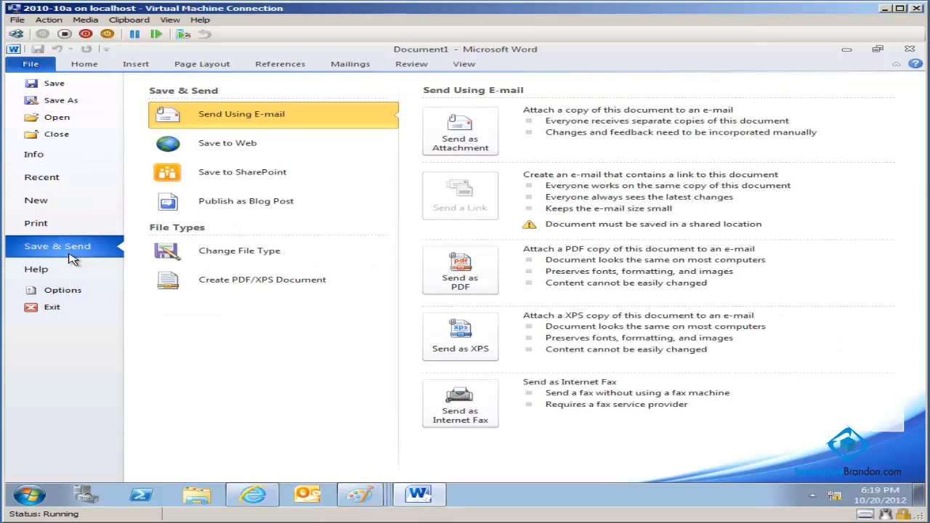
{"action": "left_click", "coordinate": [202, 181]}
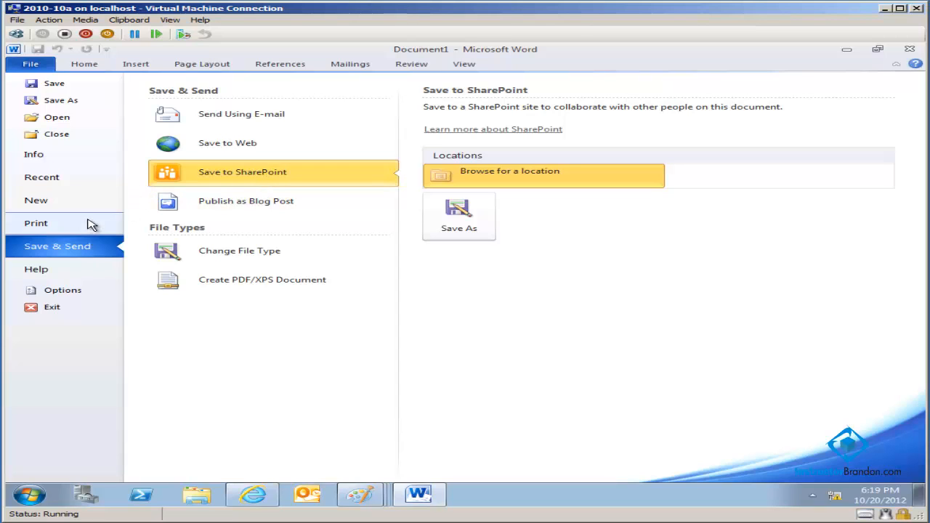
{"action": "left_click", "coordinate": [36, 67]}
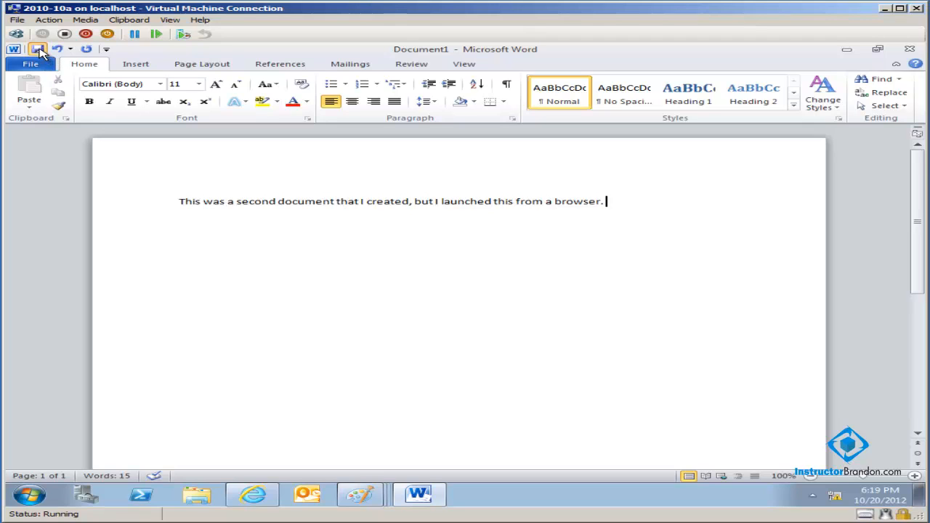
{"action": "left_click", "coordinate": [39, 49]}
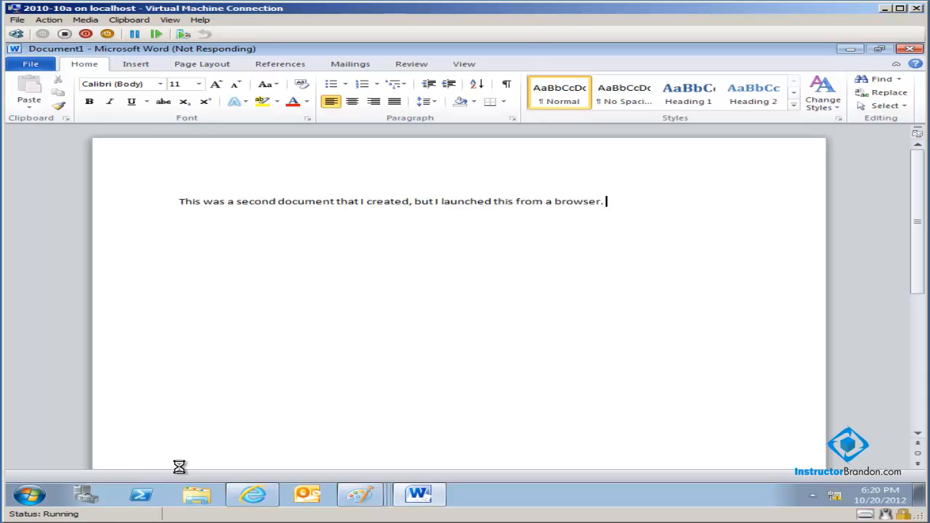
- Switch to the browser to check ExampleLibrary's New Document option, and minimise the browser
{"action": "left_click", "coordinate": [254, 499]}
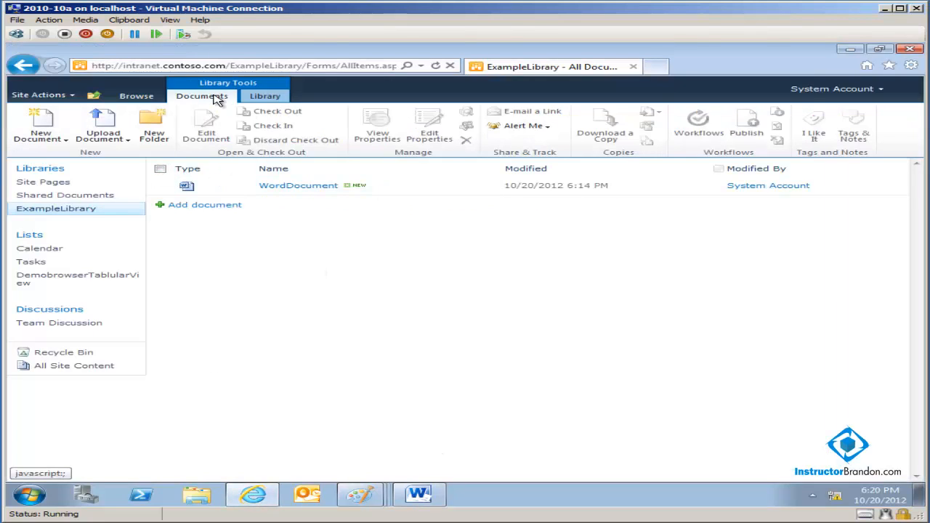
{"action": "left_click", "coordinate": [65, 140]}
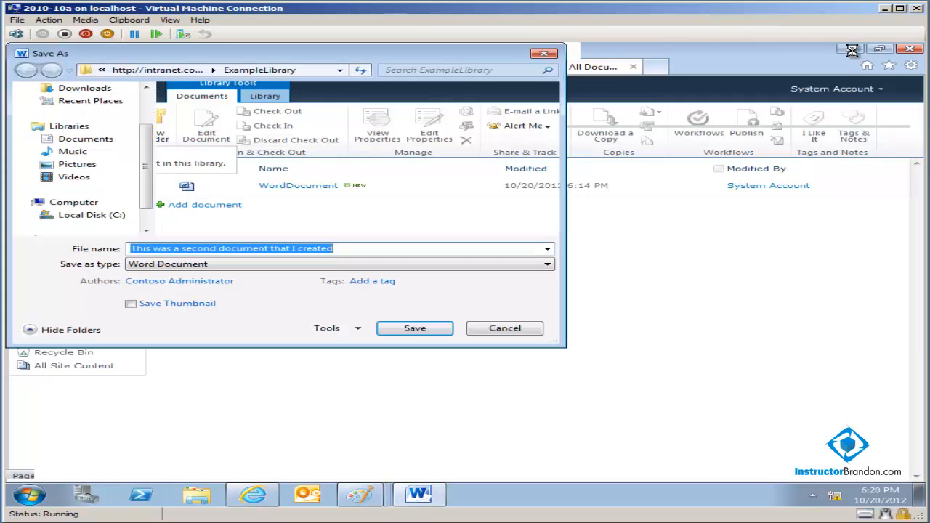
{"action": "left_click", "coordinate": [850, 49]}
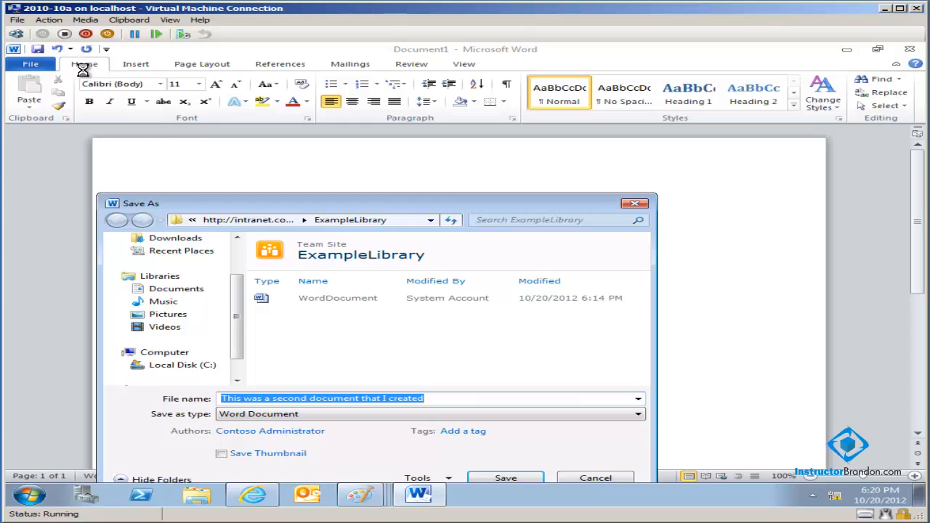
- Save the document in ExampleLibrary as a Word document named SecondDocument
{"action": "left_click_drag", "start_coordinate": [427, 399], "coordinate": [145, 434]}
{"action": "key", "text": "BackSpace"}
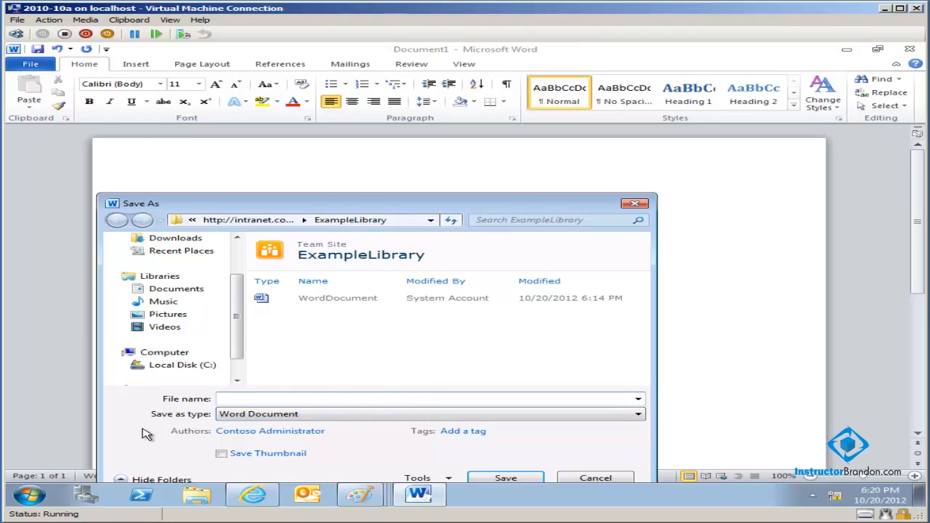
{"action": "type", "text": "SecondDocument"}
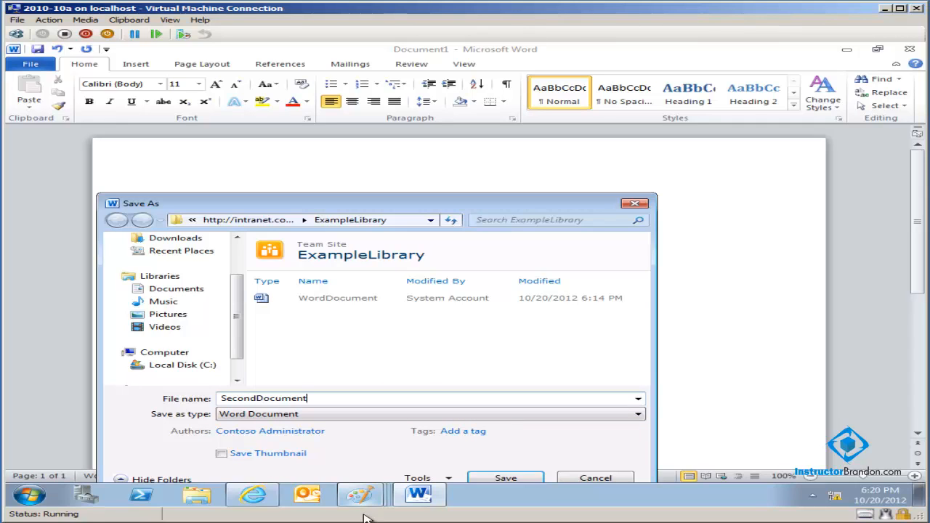
{"action": "left_click", "coordinate": [505, 480]}
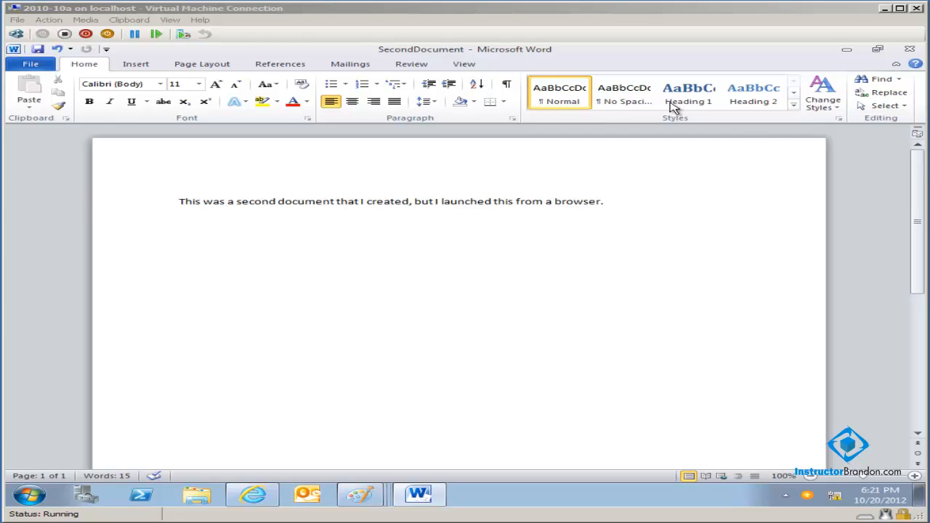
- Close the saved document and reload the ExampleLibrary page in Internet Explorer
{"action": "left_click", "coordinate": [911, 51]}
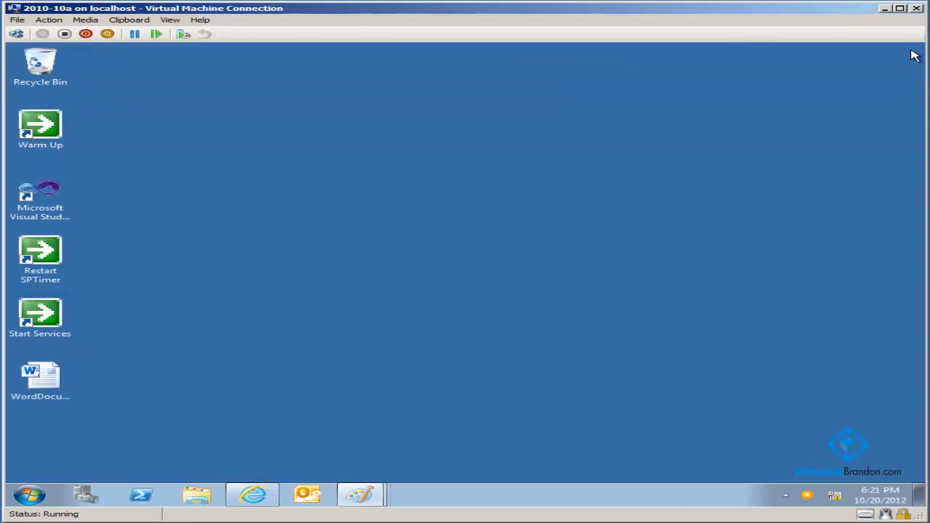
{"action": "left_click", "coordinate": [253, 496]}
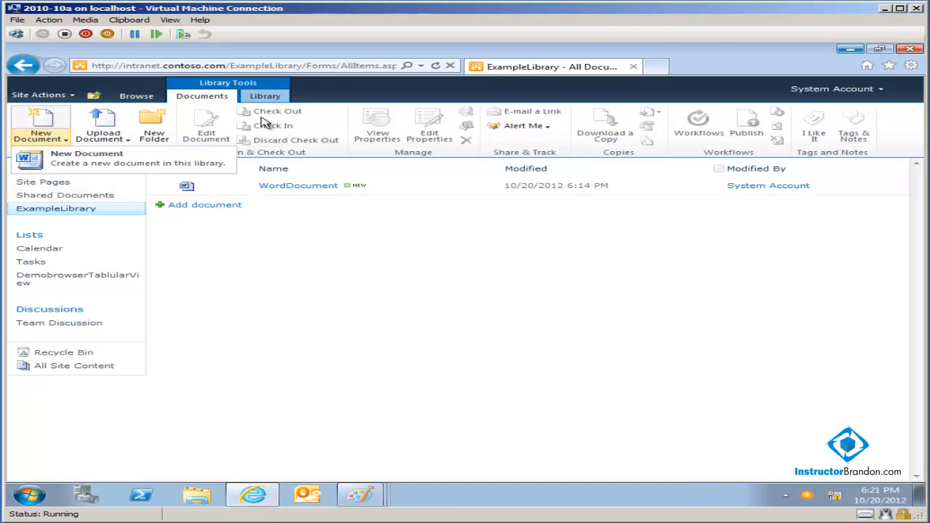
{"action": "left_click", "coordinate": [221, 66]}
{"action": "key", "text": "Return"}
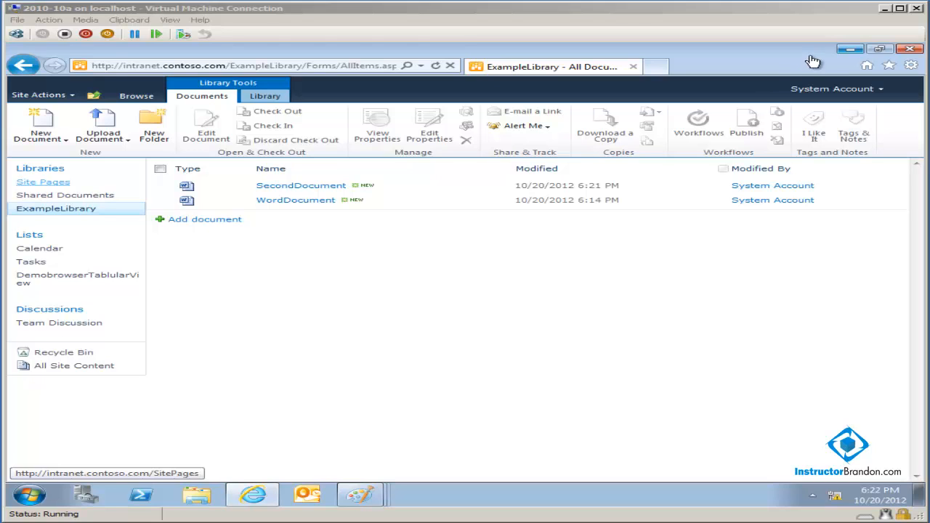
- Return to the Windows desktop and look through the full list of installed programs
{"action": "left_click", "coordinate": [844, 50]}
{"action": "left_click", "coordinate": [844, 51]}
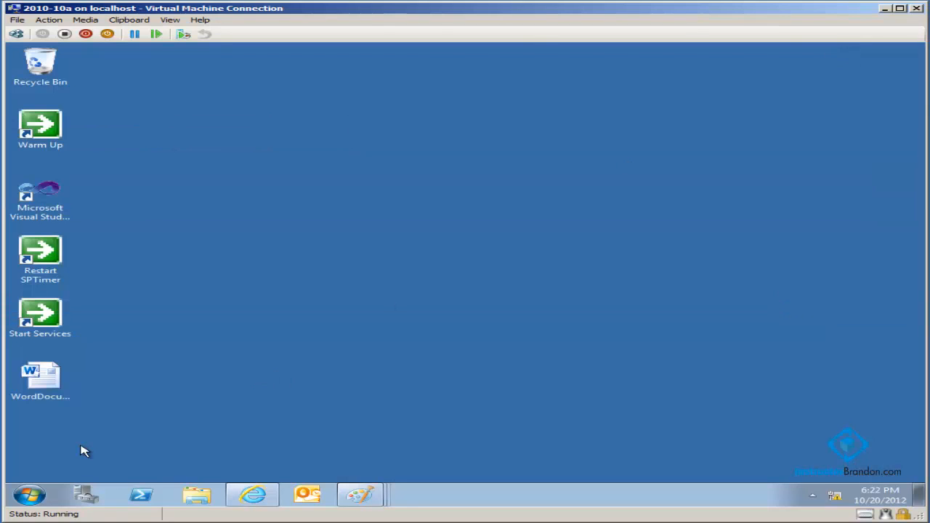
{"action": "left_click", "coordinate": [30, 495]}
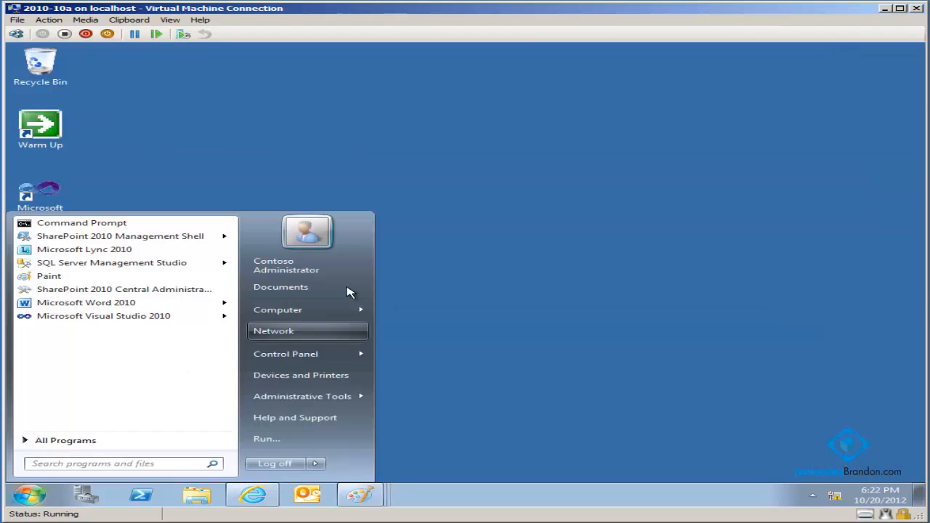
{"action": "left_click", "coordinate": [124, 441]}
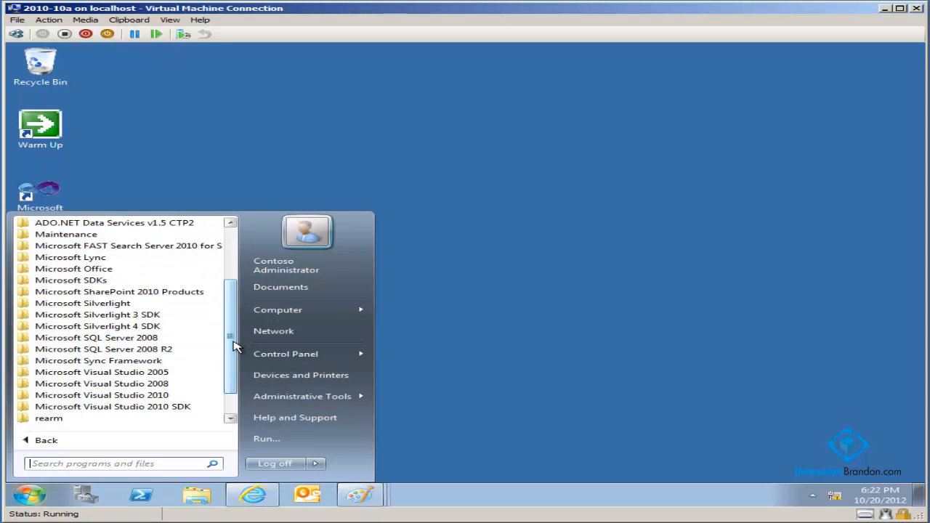
{"action": "scroll", "coordinate": [233, 349], "scroll_direction": "down", "scroll_amount": 1}
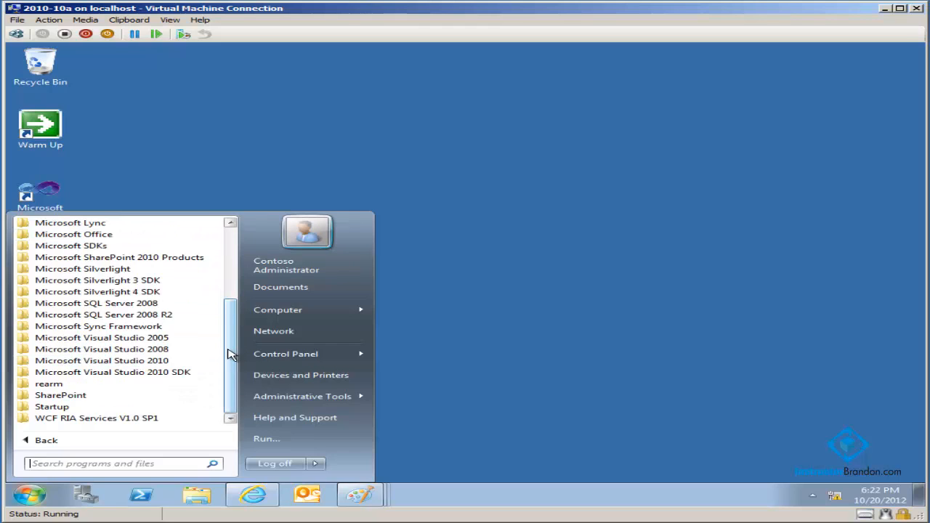
{"action": "left_click_drag", "start_coordinate": [228, 349], "coordinate": [218, 267]}
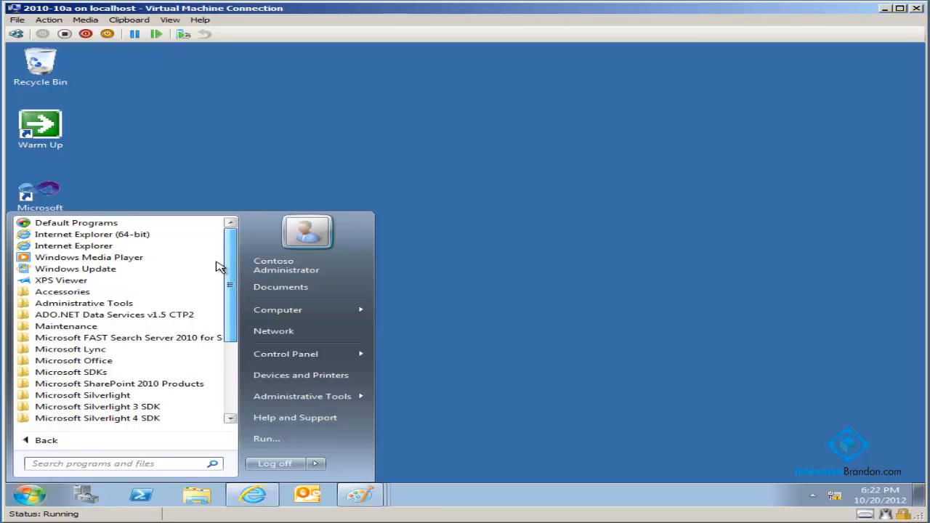
- Create a new folder on the desktop named "Morethanone Document"
{"action": "right_click", "coordinate": [152, 155]}
{"action": "mouse_move", "coordinate": [332, 250]}
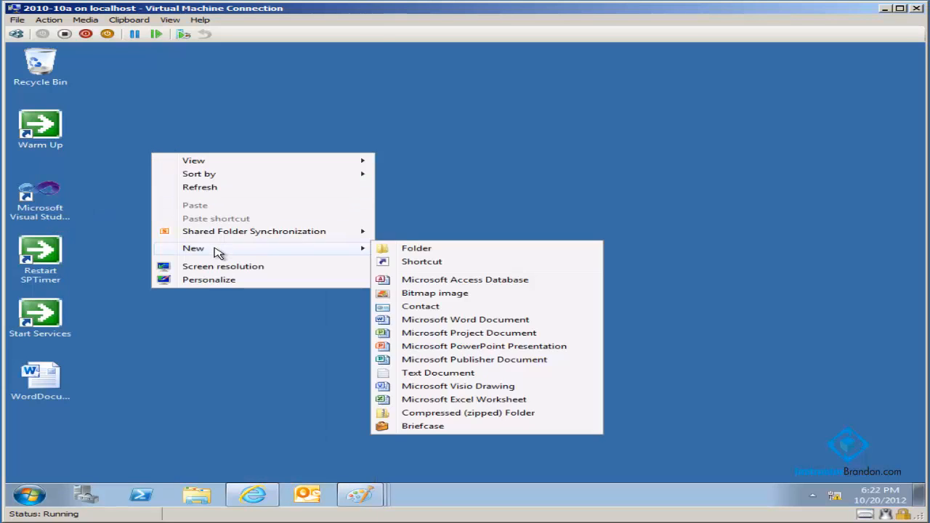
{"action": "left_click", "coordinate": [429, 246]}
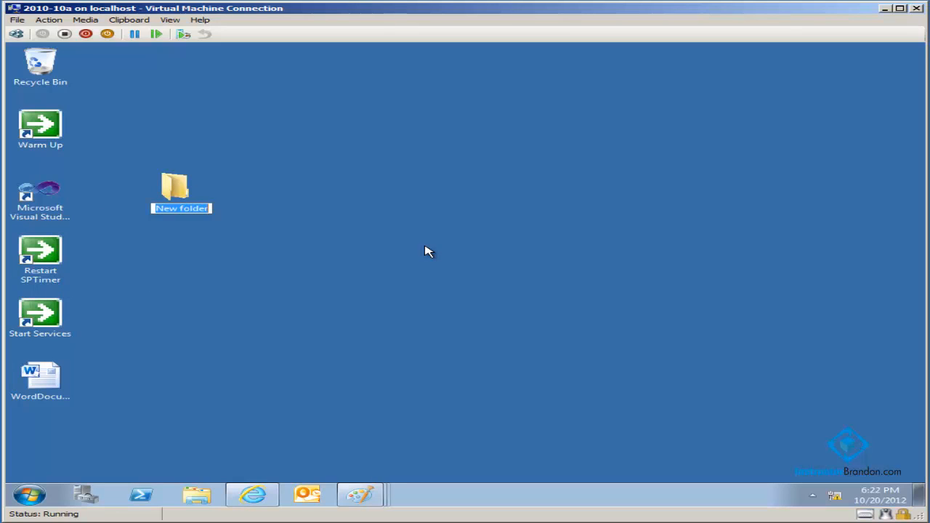
{"action": "type", "text": "More E"}
{"action": "key", "text": "BackSpace"}
{"action": "key", "text": "BackSpace"}
{"action": "key", "text": "BackSpace"}
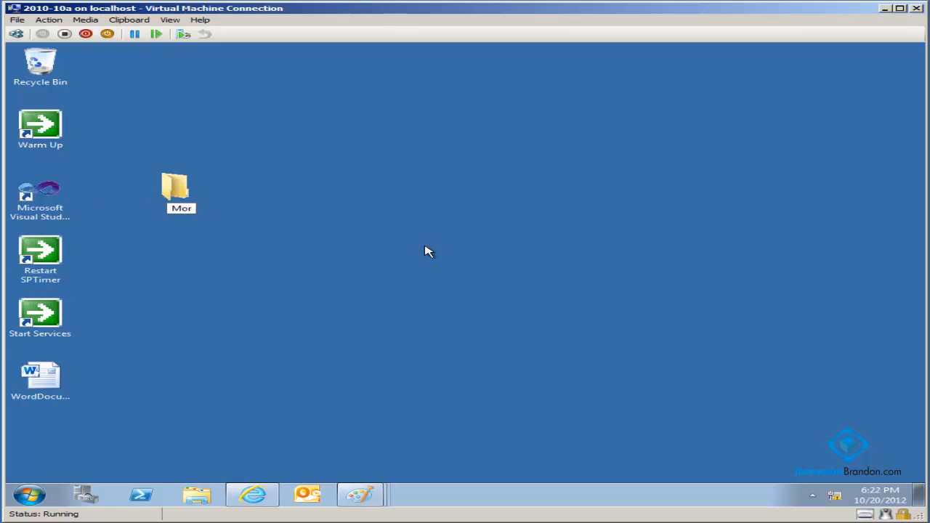
{"action": "type", "text": "ethanone Docu"}
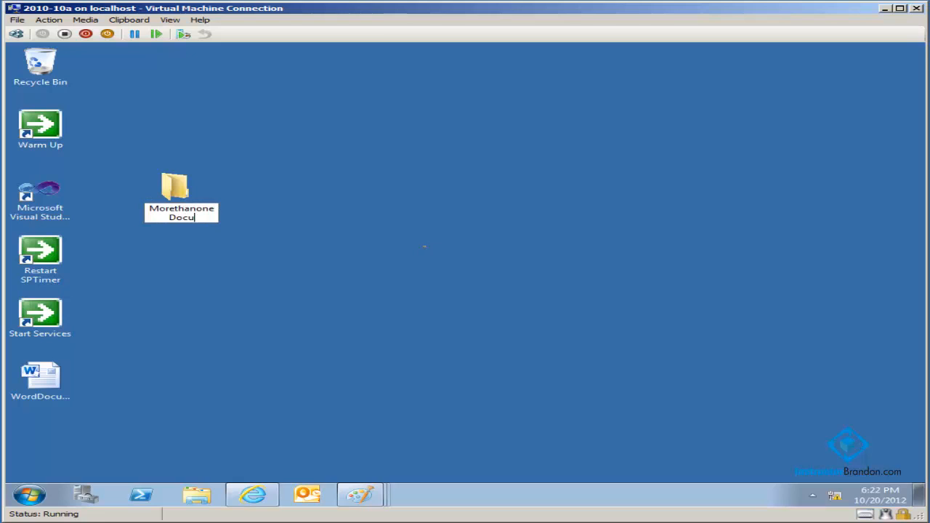
{"action": "type", "text": "ment"}
{"action": "key", "text": "Return"}
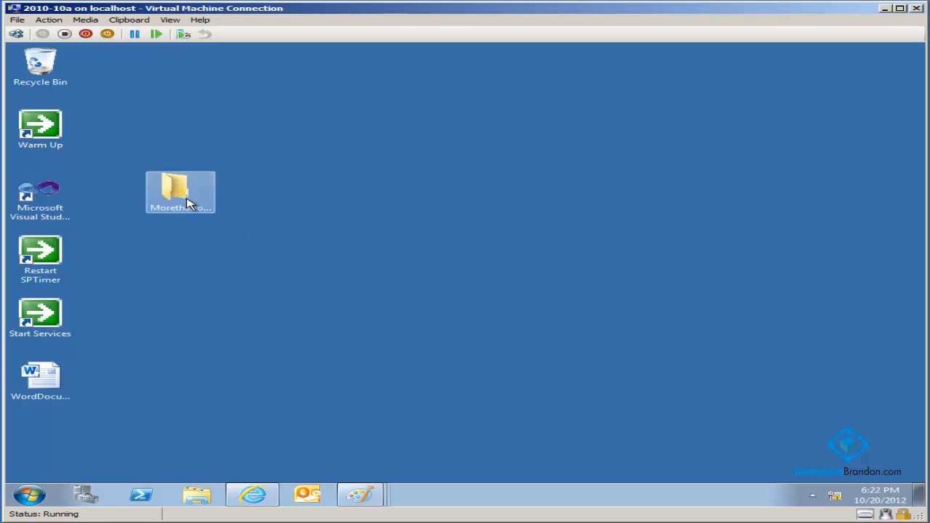
- Open the MorethanoneDocument folder on the desktop and create a text document named file1 in it
{"action": "double_click", "coordinate": [186, 204]}
{"action": "right_click", "coordinate": [371, 227]}
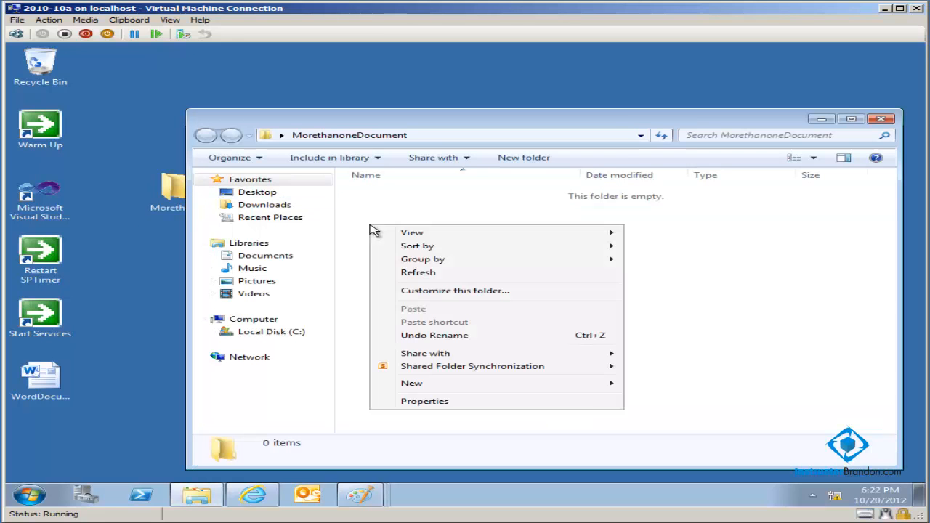
{"action": "mouse_move", "coordinate": [444, 383]}
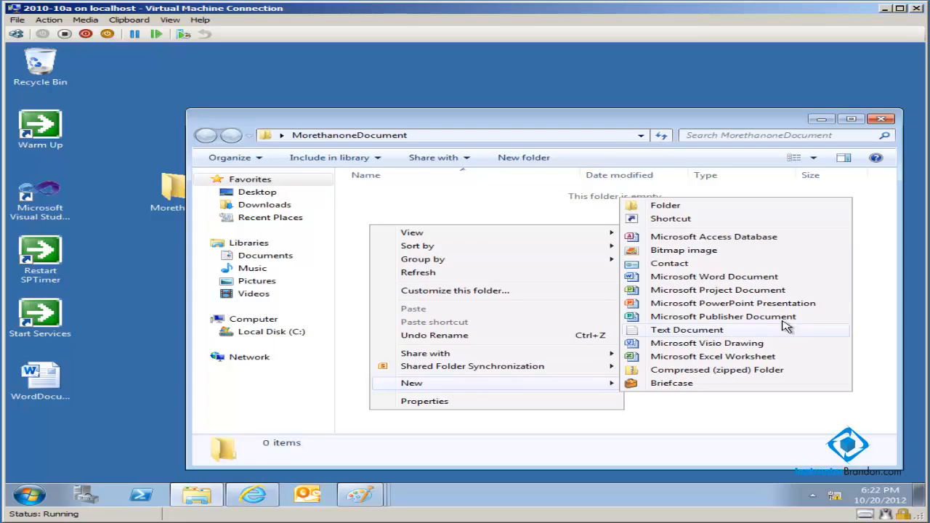
{"action": "left_click", "coordinate": [691, 331]}
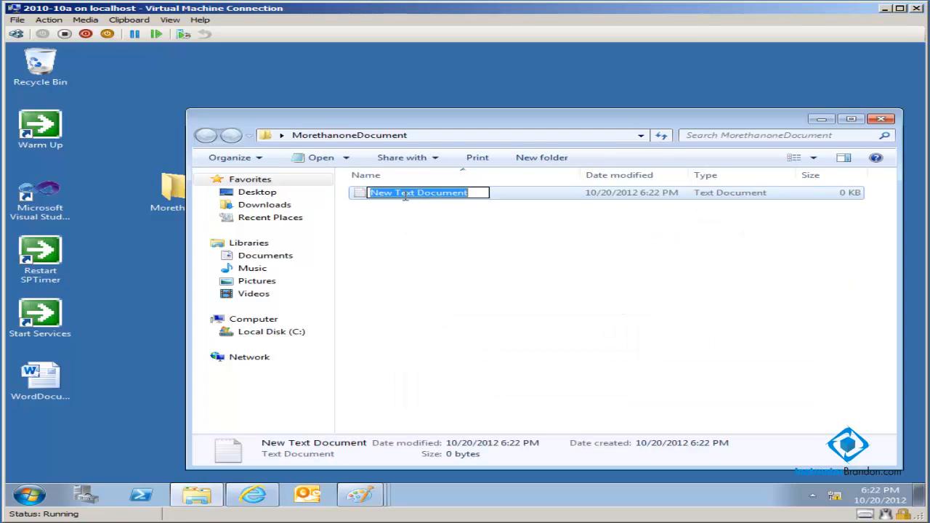
{"action": "key", "text": "BackSpace"}
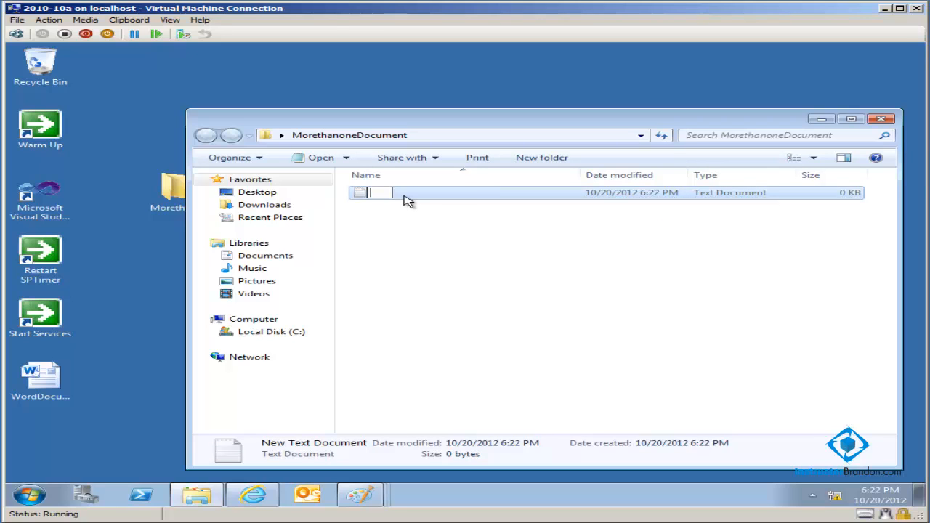
{"action": "type", "text": "Doc"}
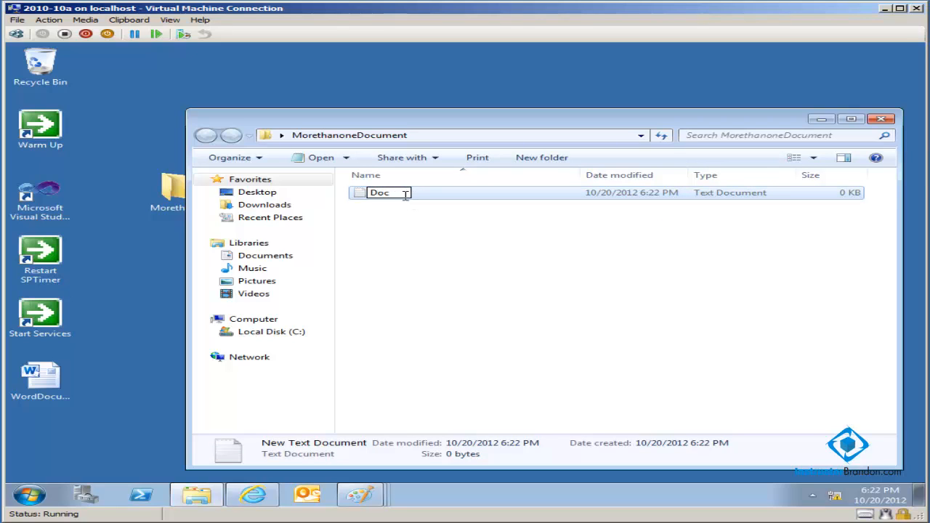
{"action": "key", "text": "BackSpace"}
{"action": "key", "text": "BackSpace"}
{"action": "key", "text": "BackSpace"}
{"action": "type", "text": "file1"}
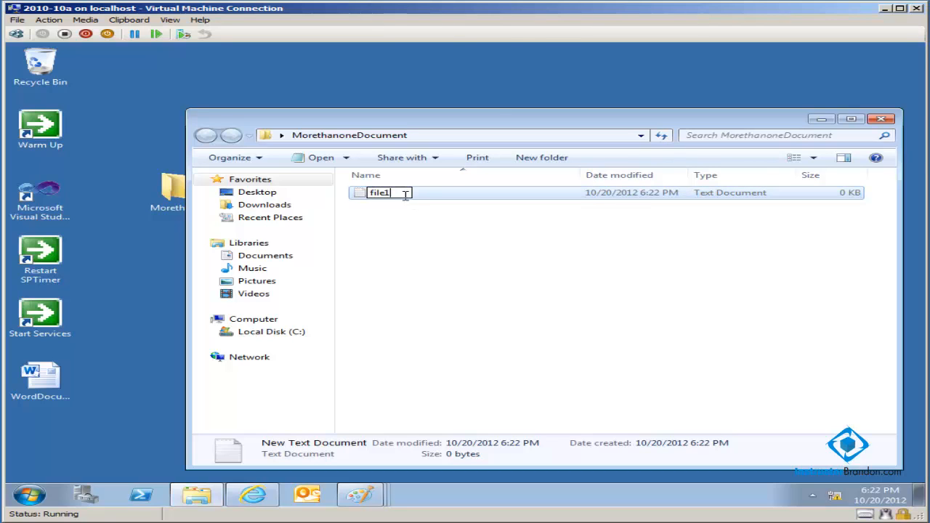
{"action": "key", "text": "Return"}
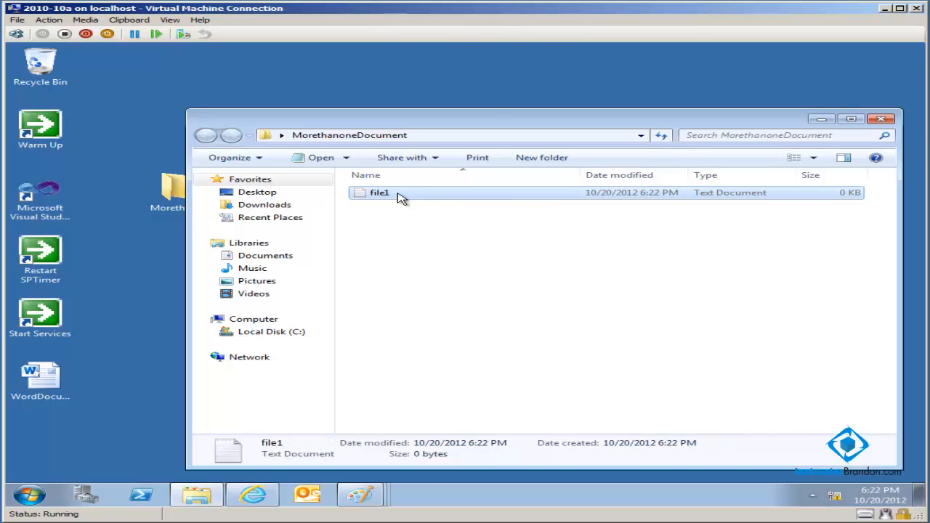
- Open file1 in Notepad, enter the text "This is file 1", and save and close it
{"action": "double_click", "coordinate": [398, 197]}
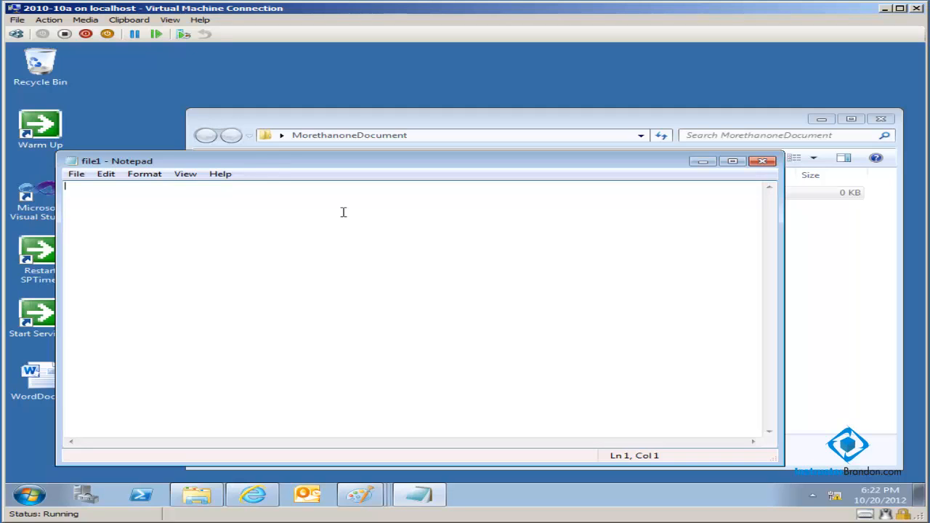
{"action": "type", "text": "This is file 1"}
{"action": "left_click", "coordinate": [76, 174]}
{"action": "left_click", "coordinate": [106, 213]}
{"action": "left_click", "coordinate": [762, 161]}
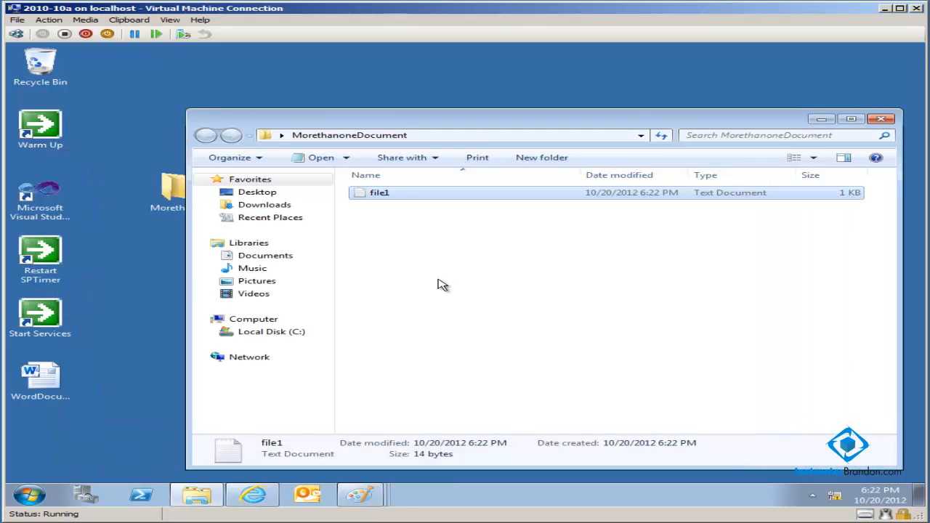
- Create a second text document named file2 in the MorethanoneDocument folder
{"action": "right_click", "coordinate": [389, 226]}
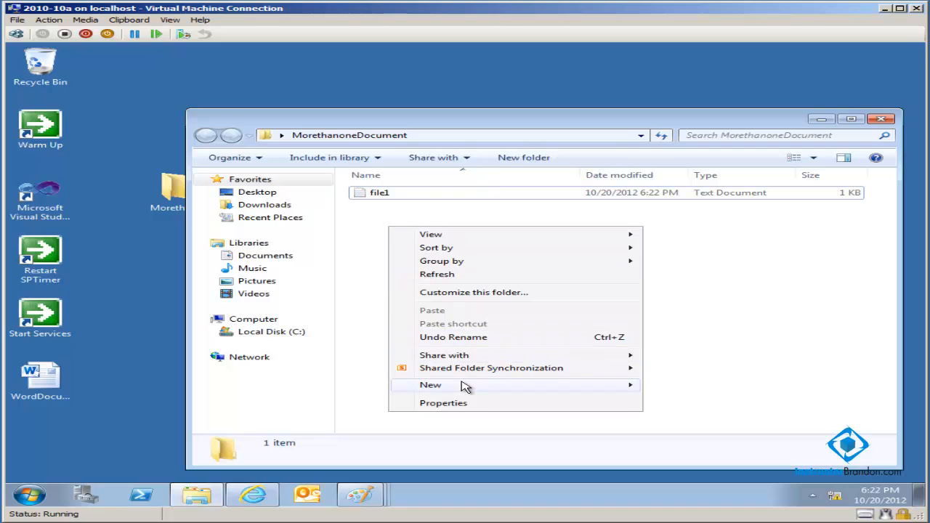
{"action": "mouse_move", "coordinate": [465, 385]}
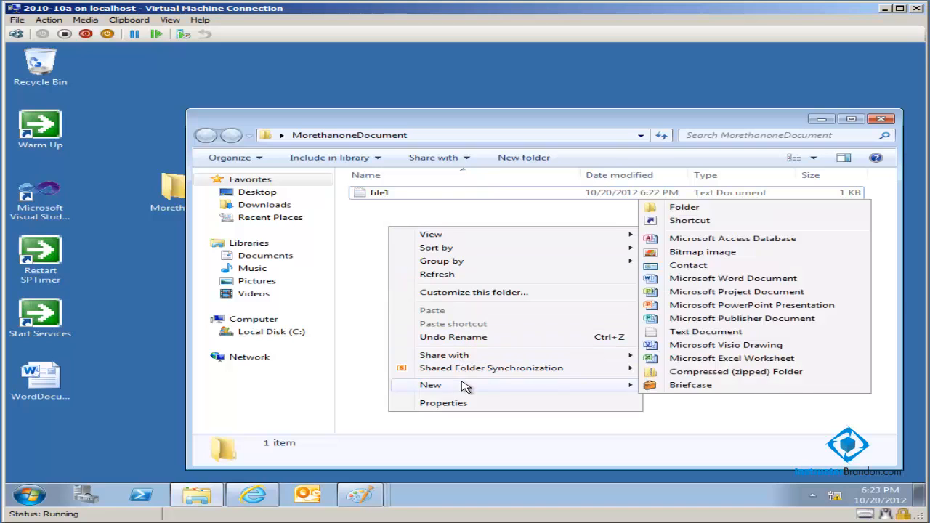
{"action": "left_click", "coordinate": [716, 333]}
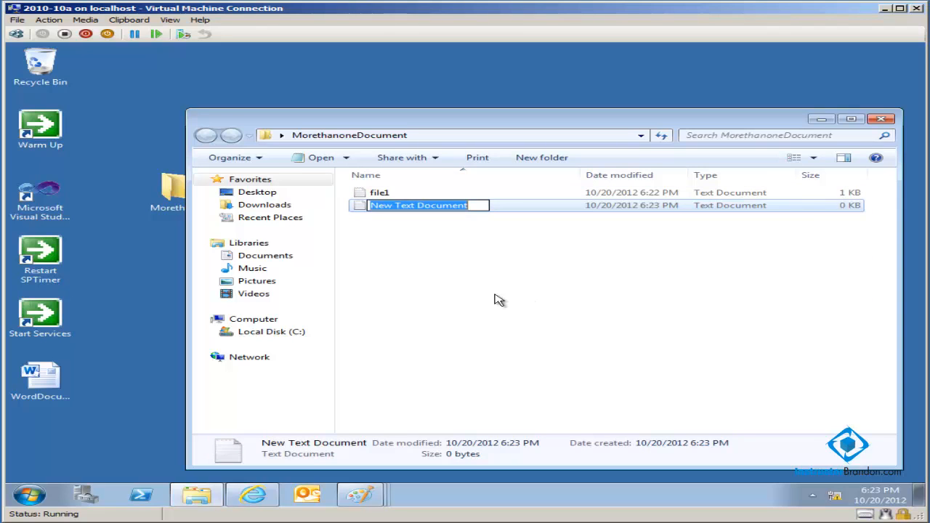
{"action": "key", "text": "BackSpace"}
{"action": "type", "text": "File"}
{"action": "key", "text": "BackSpace"}
{"action": "key", "text": "BackSpace"}
{"action": "key", "text": "BackSpace"}
{"action": "key", "text": "BackSpace"}
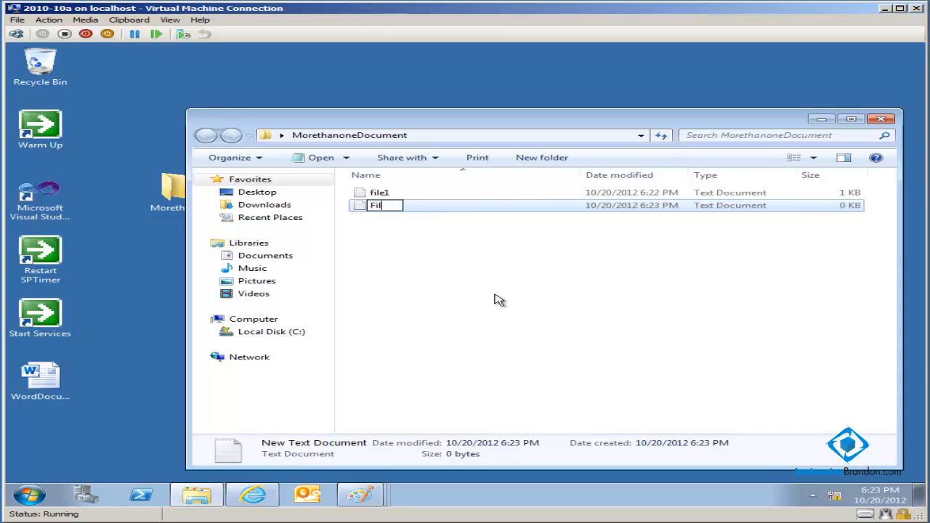
{"action": "type", "text": "file2"}
{"action": "key", "text": "Return"}
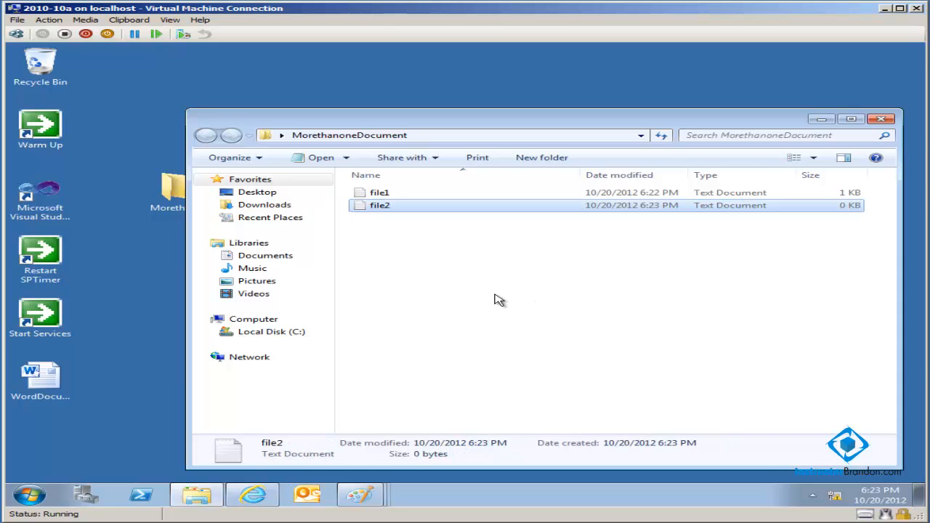
- Open file2 in Notepad, enter the text "I am file 2.", and save and close it
{"action": "double_click", "coordinate": [411, 207]}
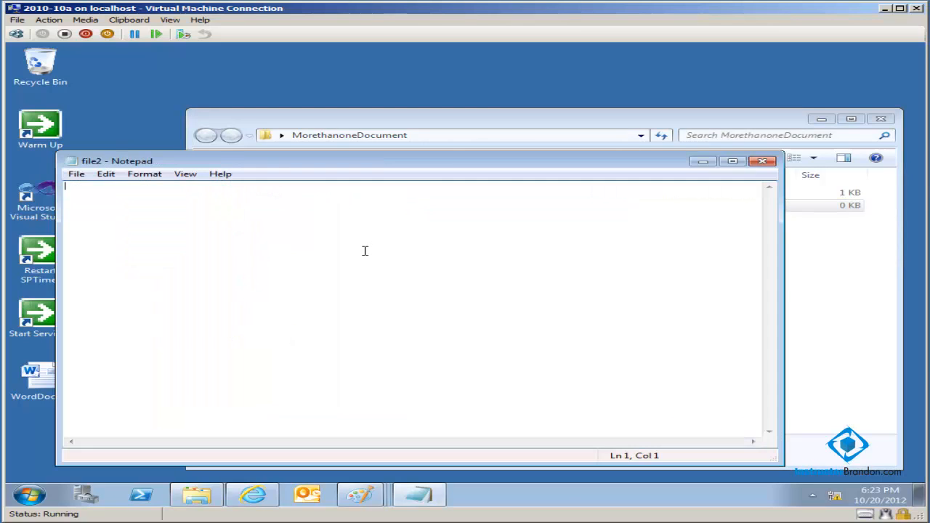
{"action": "type", "text": "I am file 2."}
{"action": "left_click", "coordinate": [76, 174]}
{"action": "left_click", "coordinate": [100, 215]}
{"action": "left_click", "coordinate": [762, 160]}
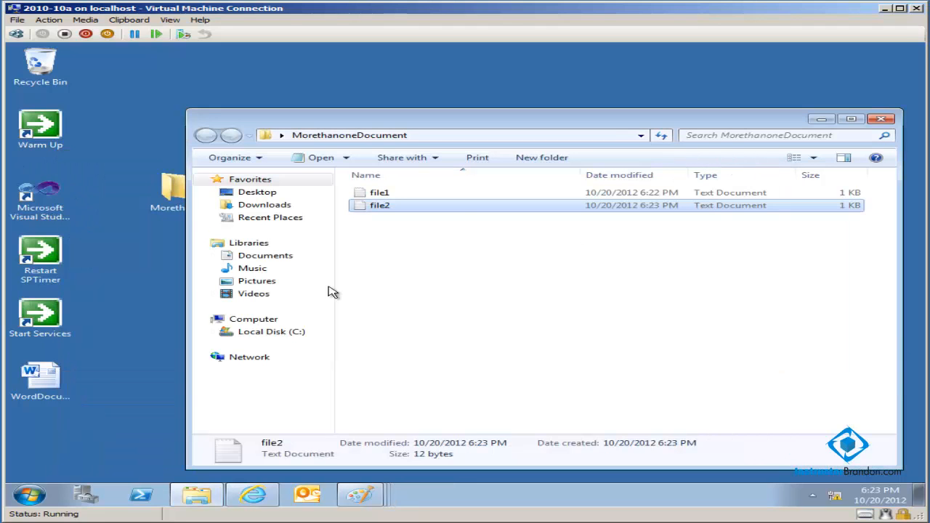
- Create a third text document named file3 in the MorethanoneDocument folder
{"action": "right_click", "coordinate": [377, 228]}
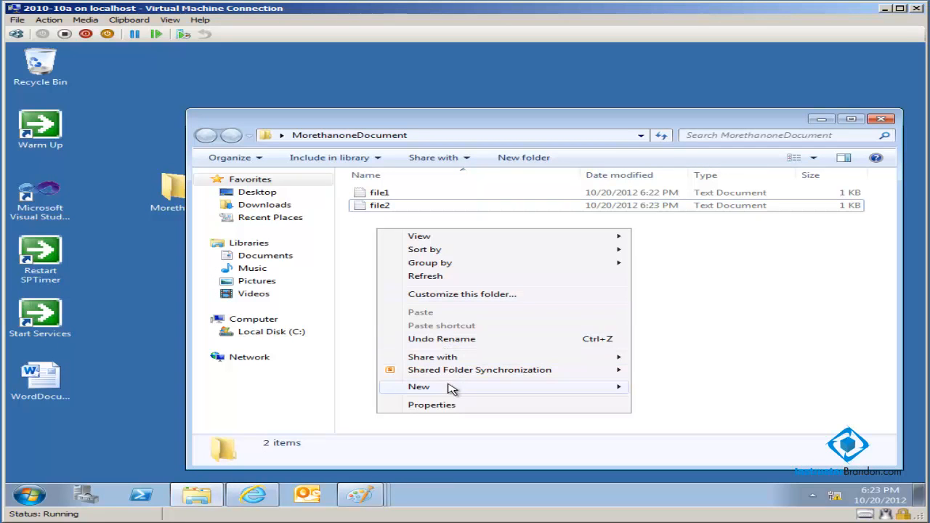
{"action": "mouse_move", "coordinate": [448, 389]}
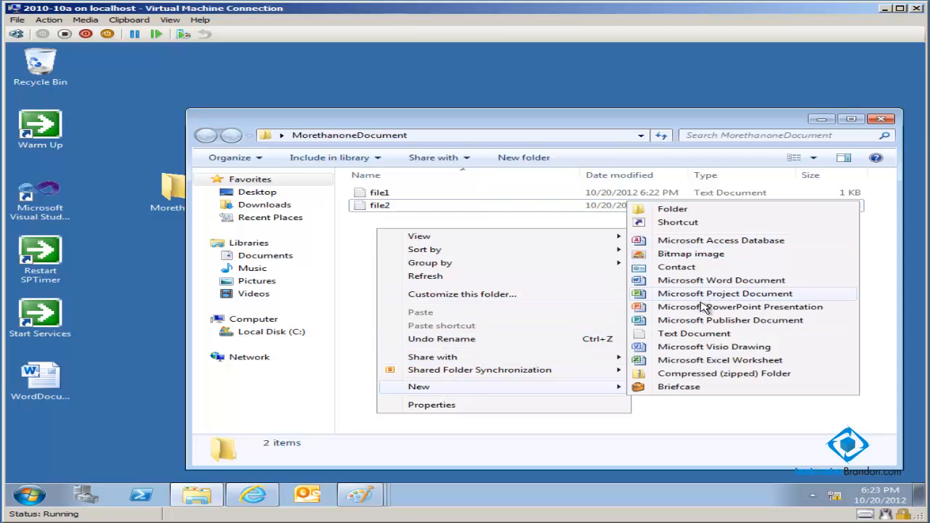
{"action": "left_click", "coordinate": [702, 334]}
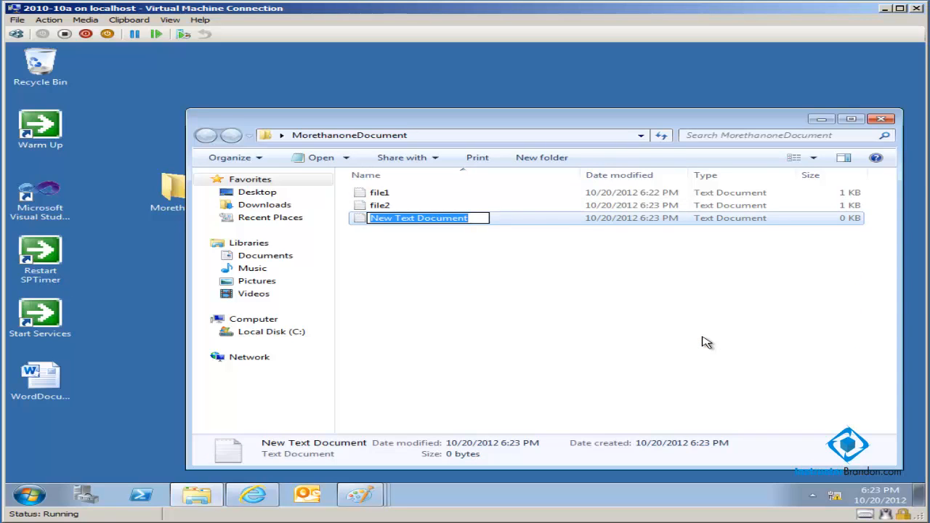
{"action": "type", "text": "file2"}
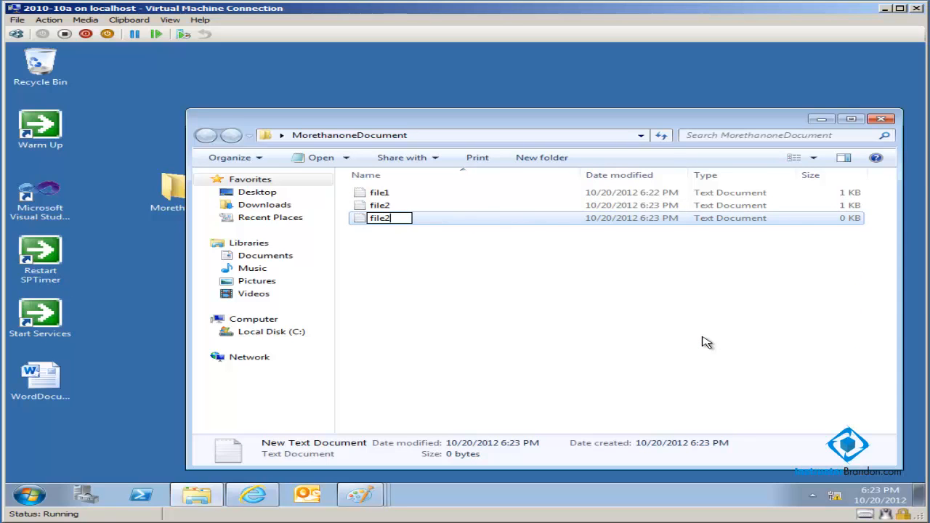
{"action": "key", "text": "BackSpace"}
{"action": "type", "text": "3"}
{"action": "key", "text": "Return"}
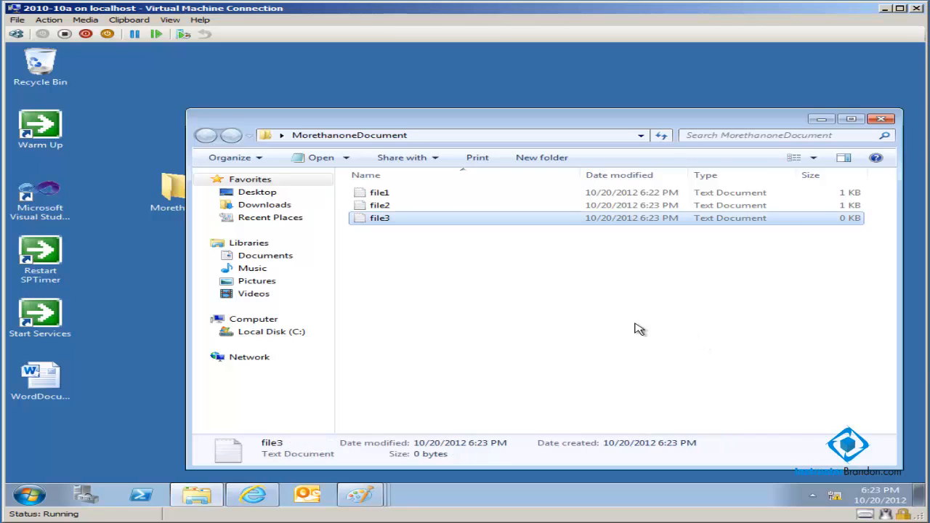
- Open file3 in Notepad, enter the text "This is file 3.", and save and close it
{"action": "double_click", "coordinate": [432, 220]}
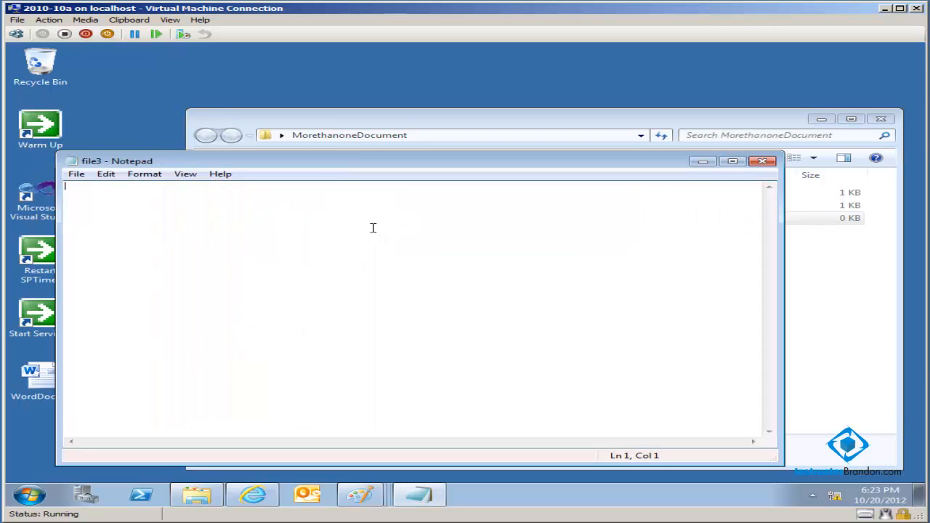
{"action": "type", "text": "This is file 3."}
{"action": "left_click", "coordinate": [75, 175]}
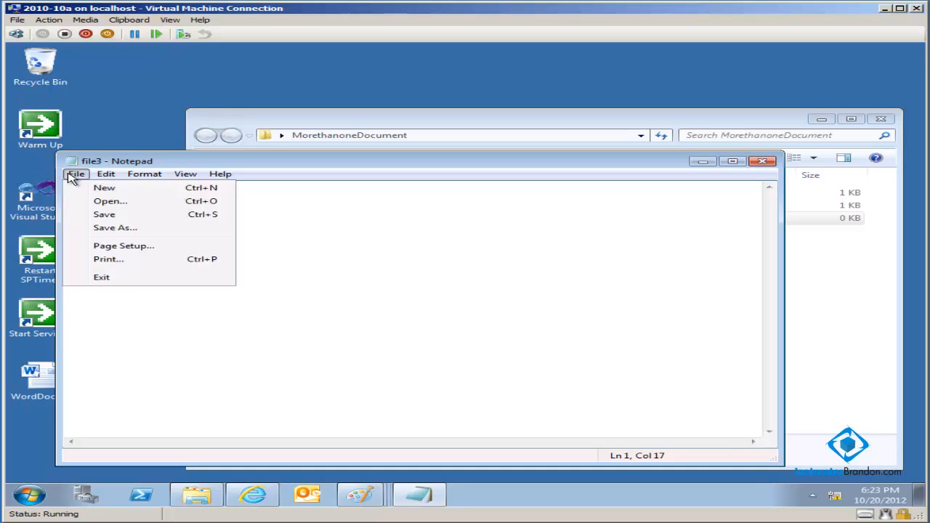
{"action": "left_click", "coordinate": [108, 214]}
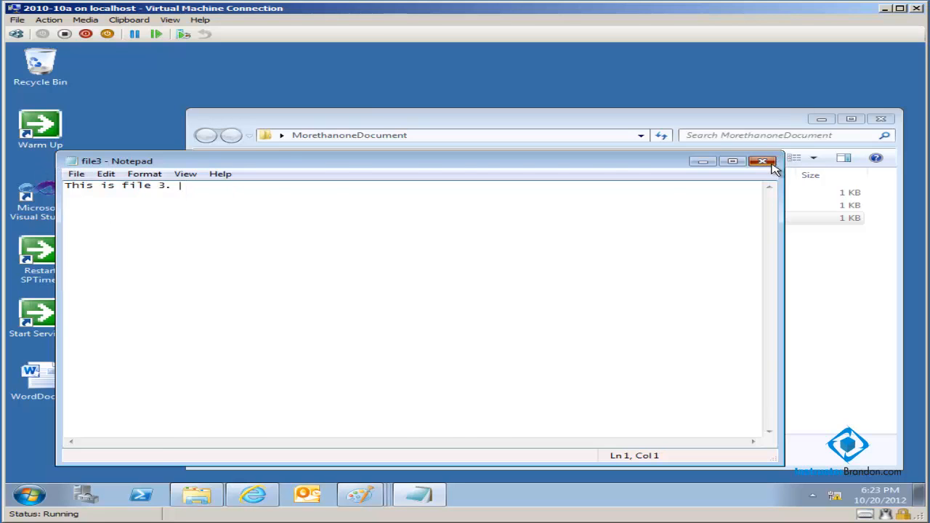
{"action": "left_click", "coordinate": [772, 166]}
- Switch to Internet Explorer and start adding documents to ExampleLibrary with the option to upload multiple files
{"action": "left_click", "coordinate": [253, 502]}
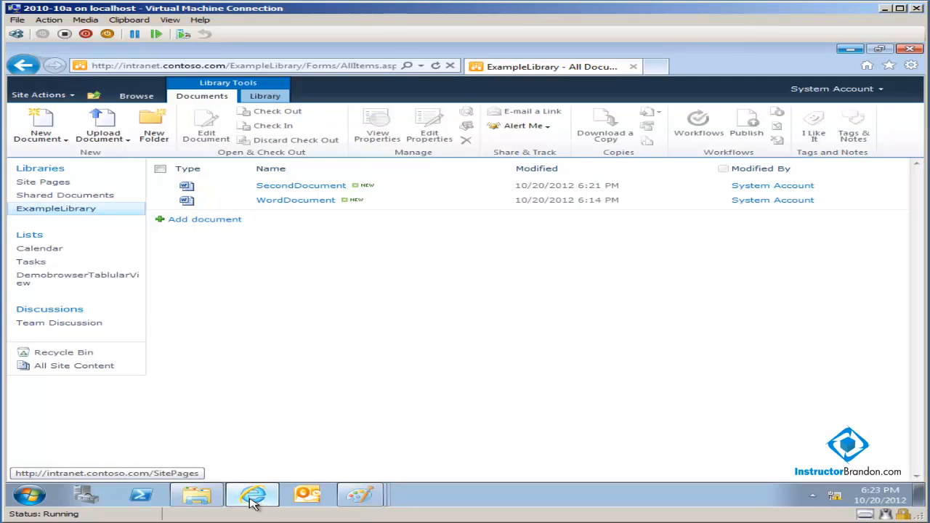
{"action": "left_click", "coordinate": [211, 221]}
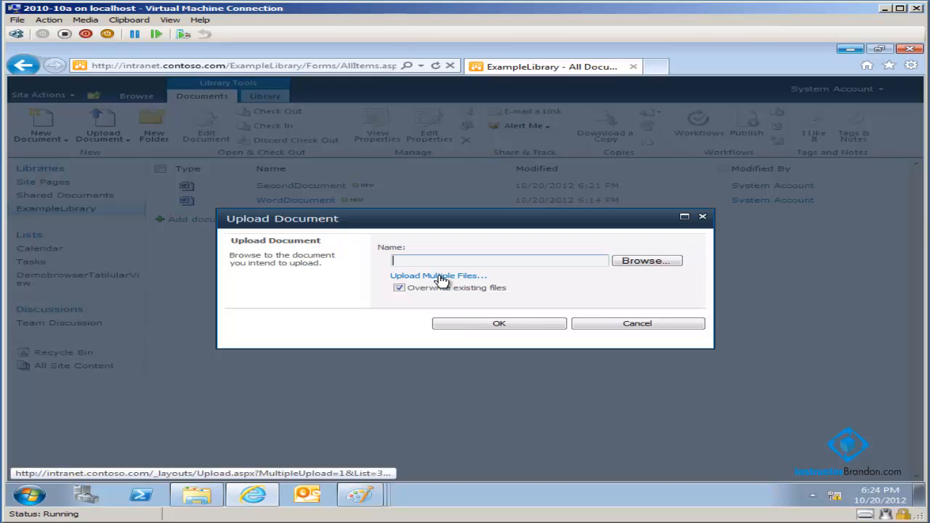
{"action": "left_click", "coordinate": [439, 276]}
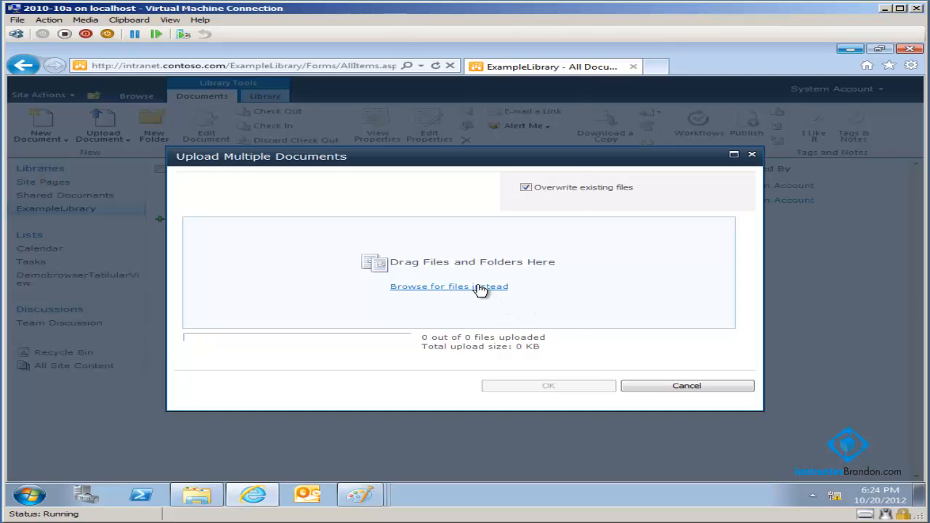
- Browse to the MorethanoneDocument folder on the desktop and upload file1, file2 and file3 to ExampleLibrary
{"action": "left_click", "coordinate": [482, 288]}
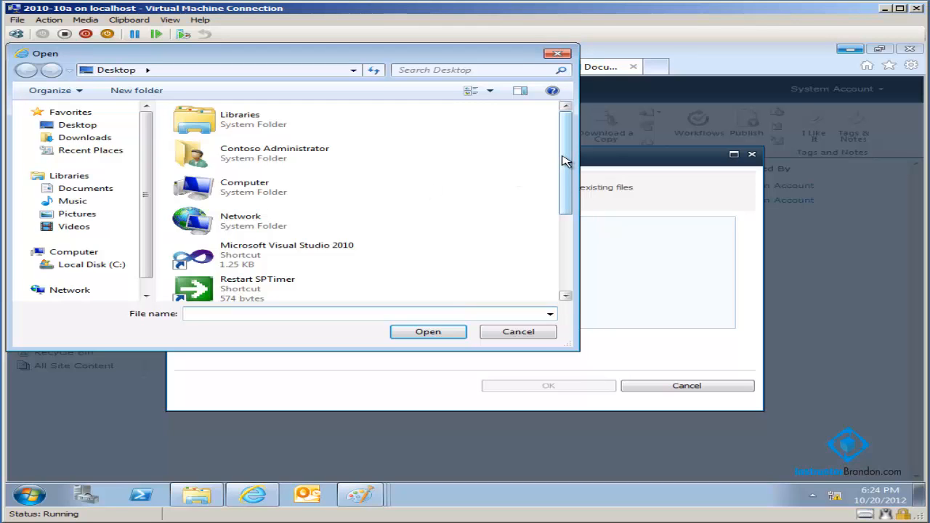
{"action": "left_click_drag", "start_coordinate": [566, 160], "coordinate": [561, 243]}
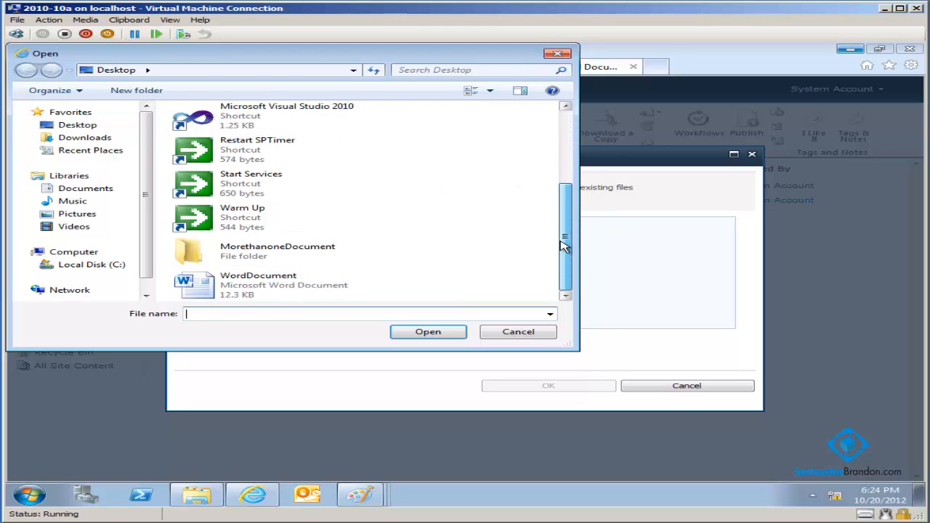
{"action": "double_click", "coordinate": [273, 254]}
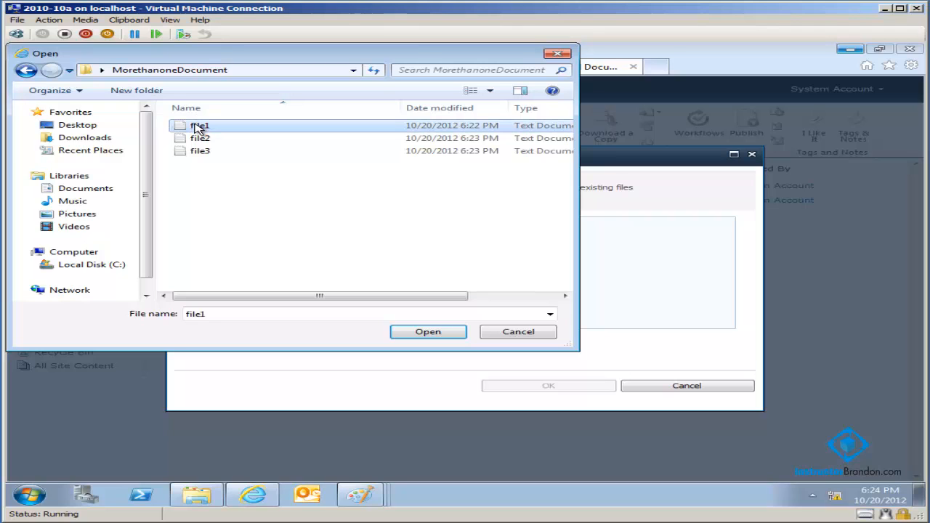
{"action": "key", "text": "shift+Down"}
{"action": "key", "text": "shift+Down"}
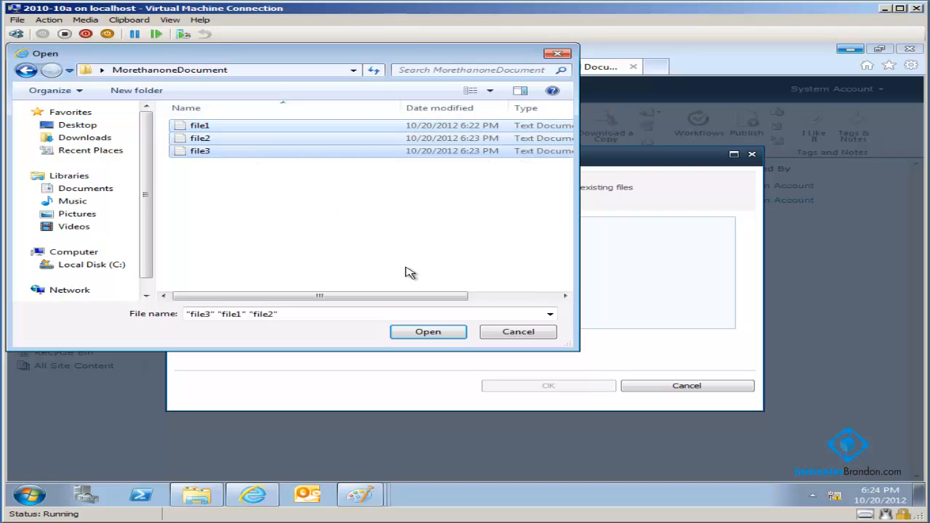
{"action": "left_click", "coordinate": [440, 336]}
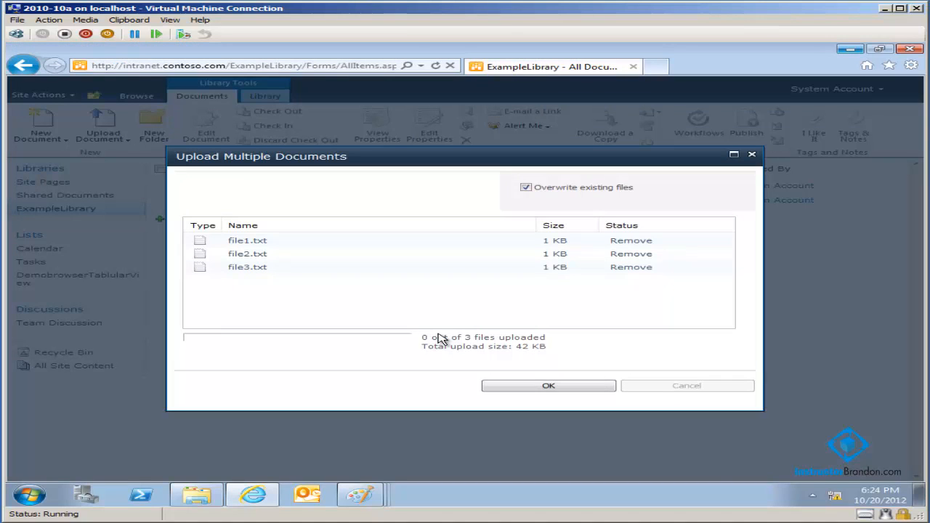
{"action": "left_click", "coordinate": [546, 386]}
{"action": "left_click", "coordinate": [548, 386]}
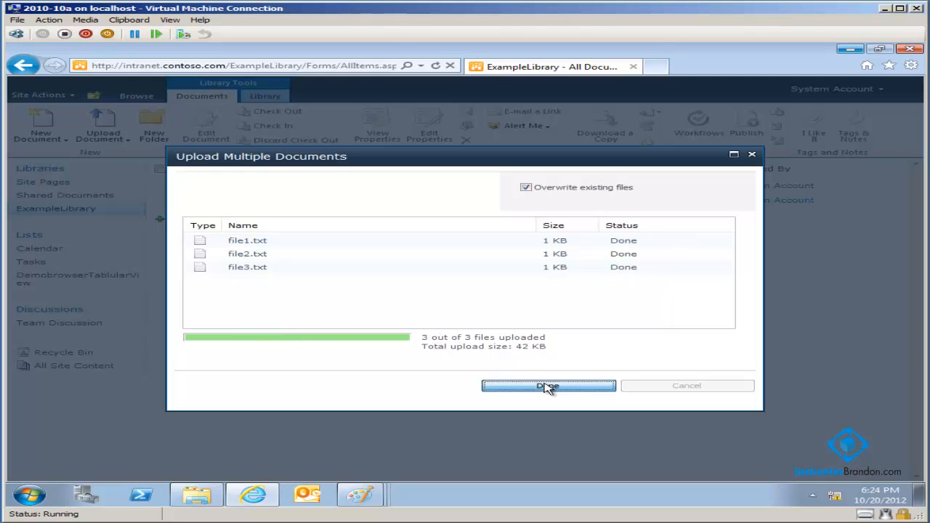